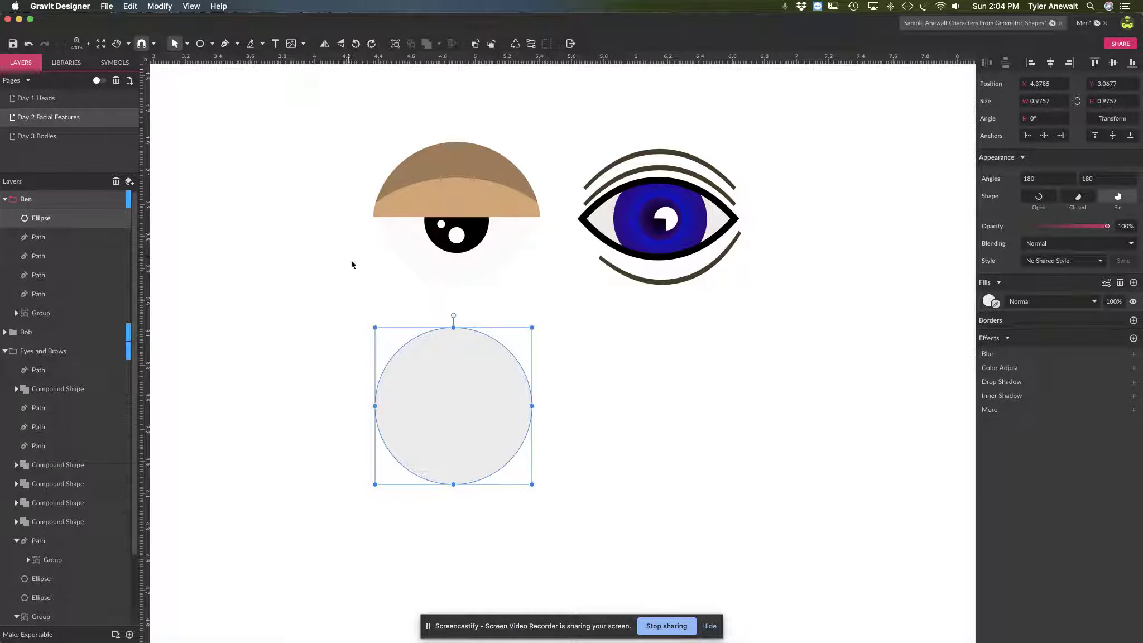
# Step: Slice the gray circle horizontally through its middle with the Knife and move the lower half slightly away from the upper half
pyautogui.click(250, 48)
pyautogui.moveTo(349, 402)
pyautogui.mouseDown()
pyautogui.moveTo(588, 420)
pyautogui.moveTo(596, 401)
pyautogui.moveTo(612, 416)
pyautogui.moveTo(616, 400)
pyautogui.moveTo(614, 418)
pyautogui.moveTo(565, 413)
pyautogui.mouseUp()
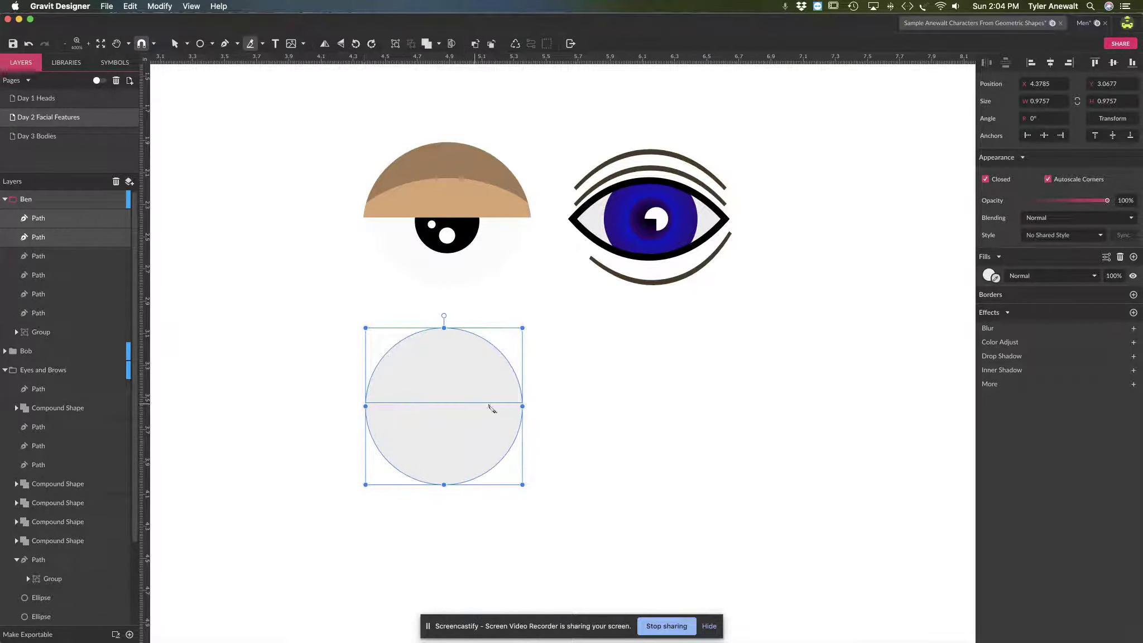
pyautogui.click(175, 45)
pyautogui.click(340, 465)
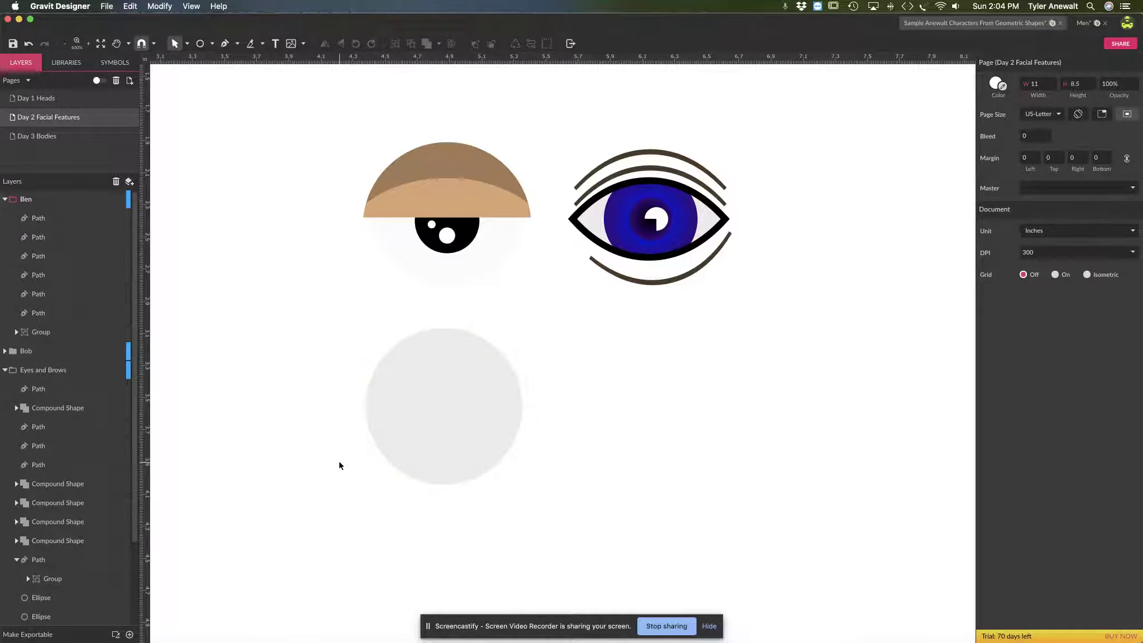
pyautogui.click(424, 443)
pyautogui.moveTo(424, 443); pyautogui.dragTo(431, 456)
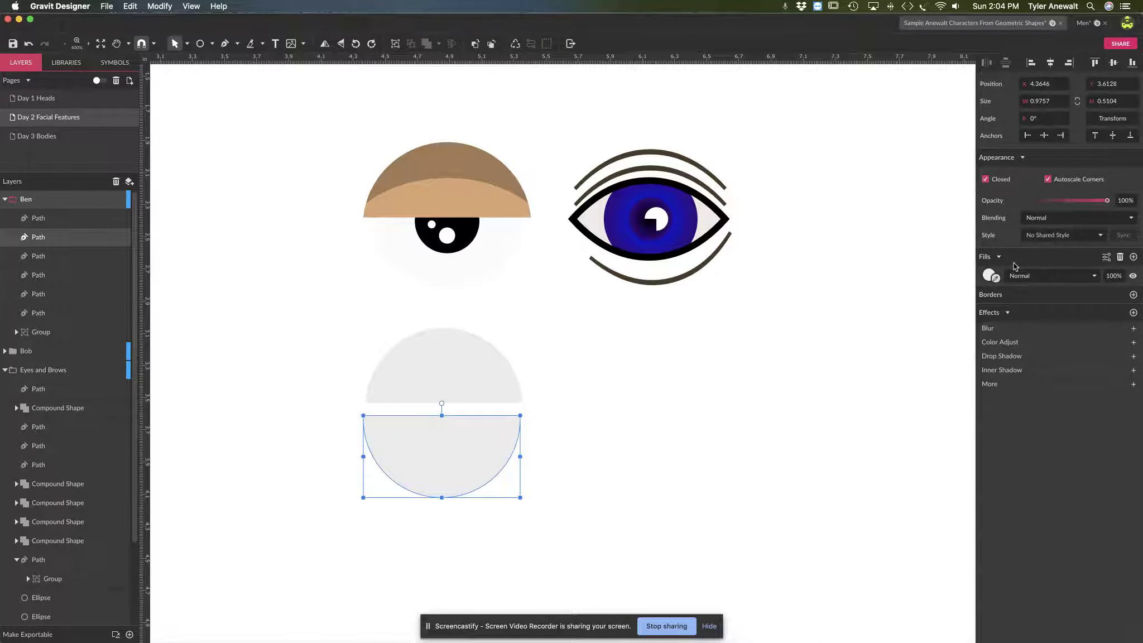
# Step: Lighten the lower half's gray fill and fill the upper half with the peach skin tone #FFC0AB
pyautogui.click(988, 276)
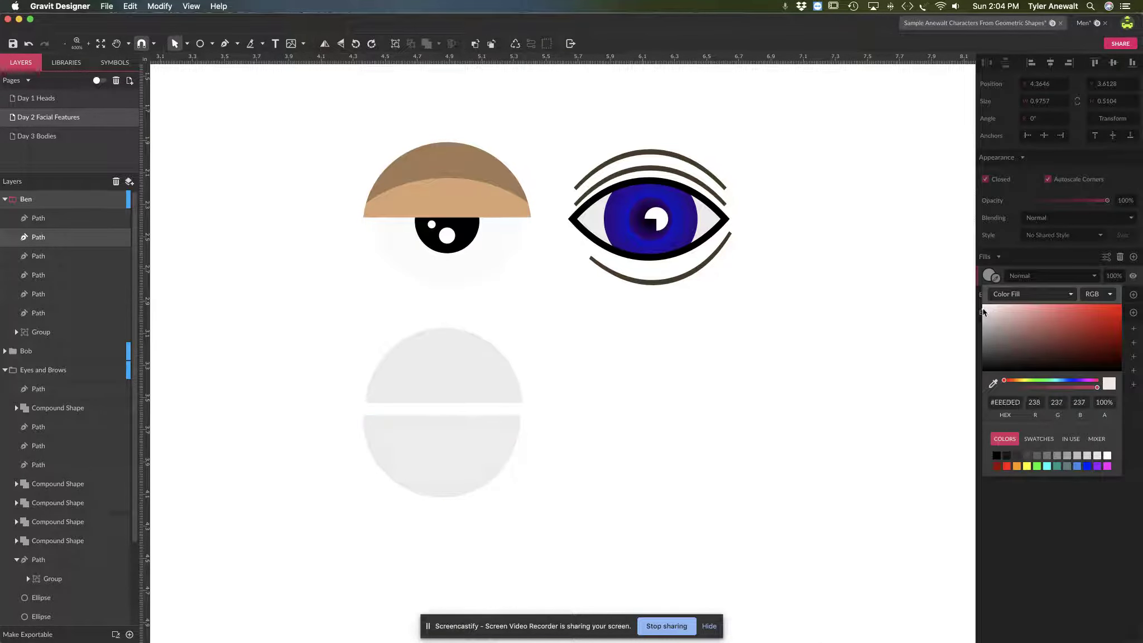
pyautogui.click(819, 326)
pyautogui.click(464, 387)
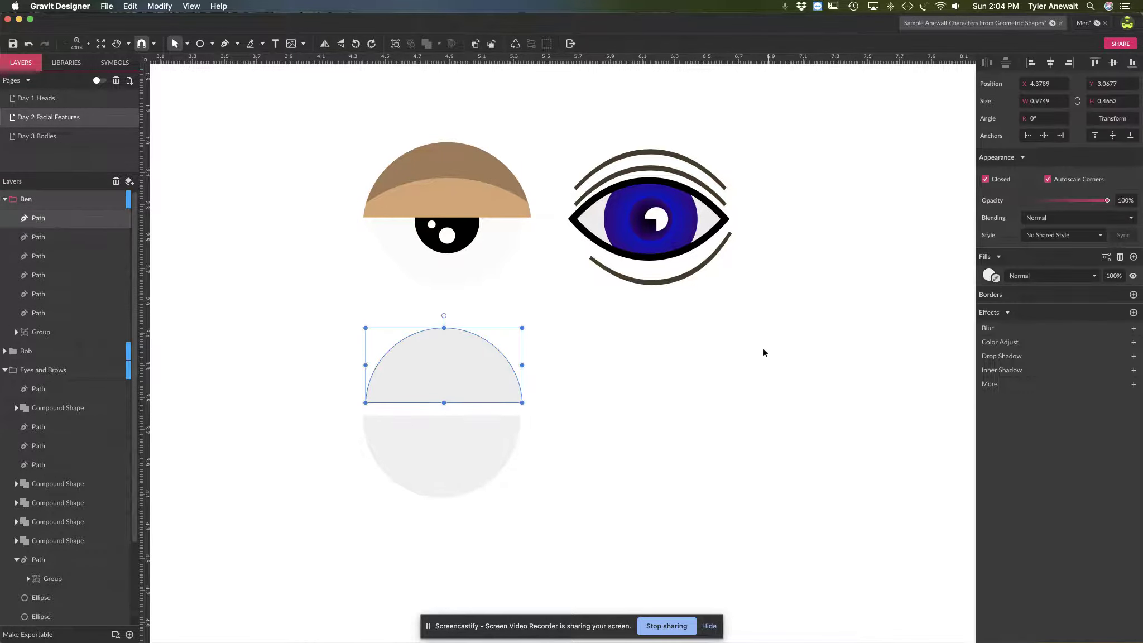
pyautogui.click(989, 275)
pyautogui.click(1027, 305)
pyautogui.moveTo(1022, 382); pyautogui.dragTo(1007, 381)
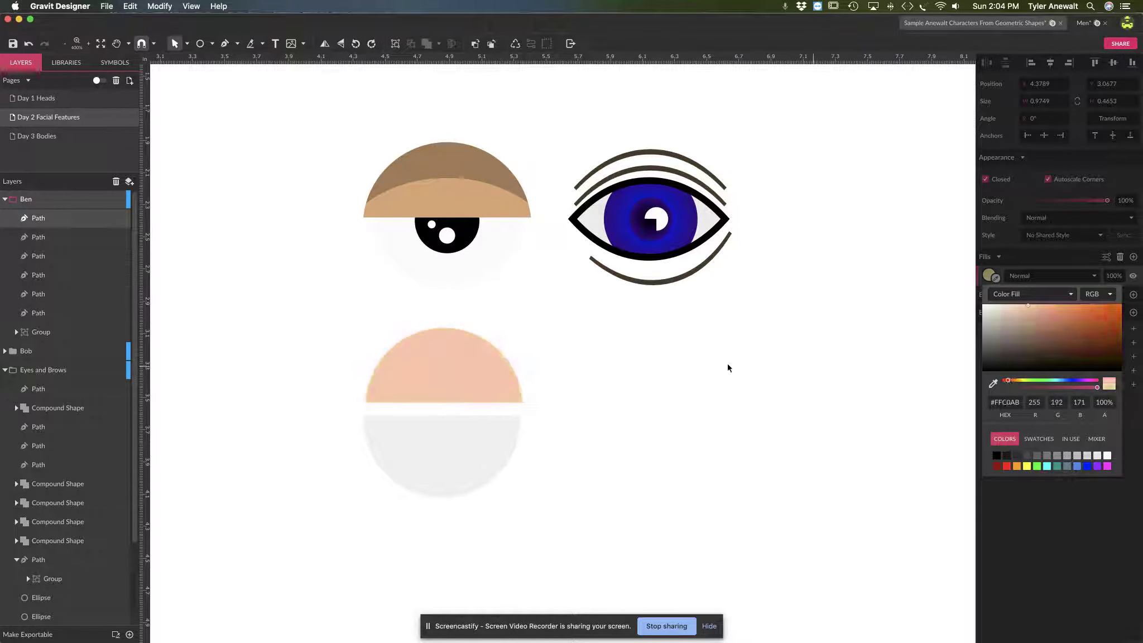
pyautogui.click(728, 368)
# Step: Move the lower half back against the peach half and duplicate it in place
pyautogui.click(429, 457)
pyautogui.moveTo(426, 455); pyautogui.dragTo(417, 465)
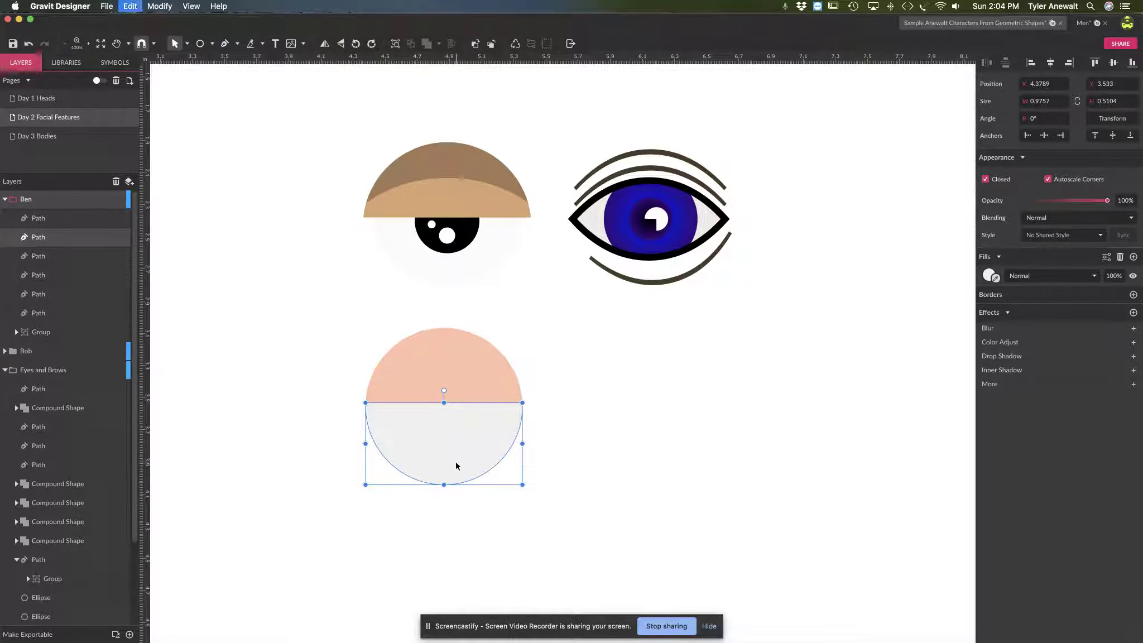
pyautogui.moveTo(456, 462); pyautogui.dragTo(470, 465)
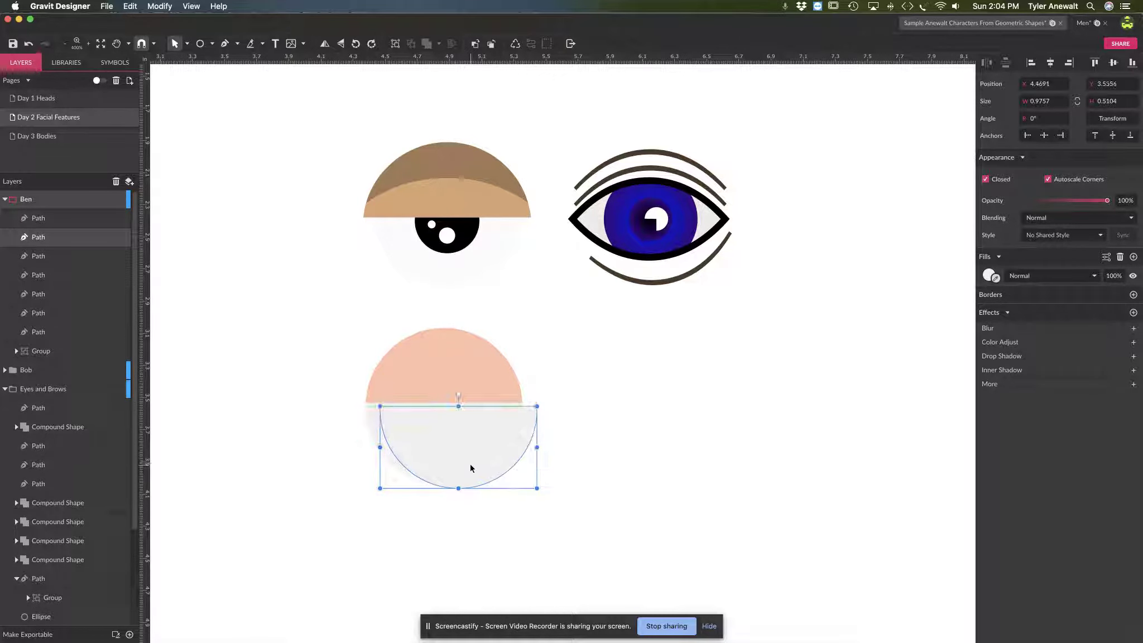
pyautogui.hotkey('ctrl', 'z')
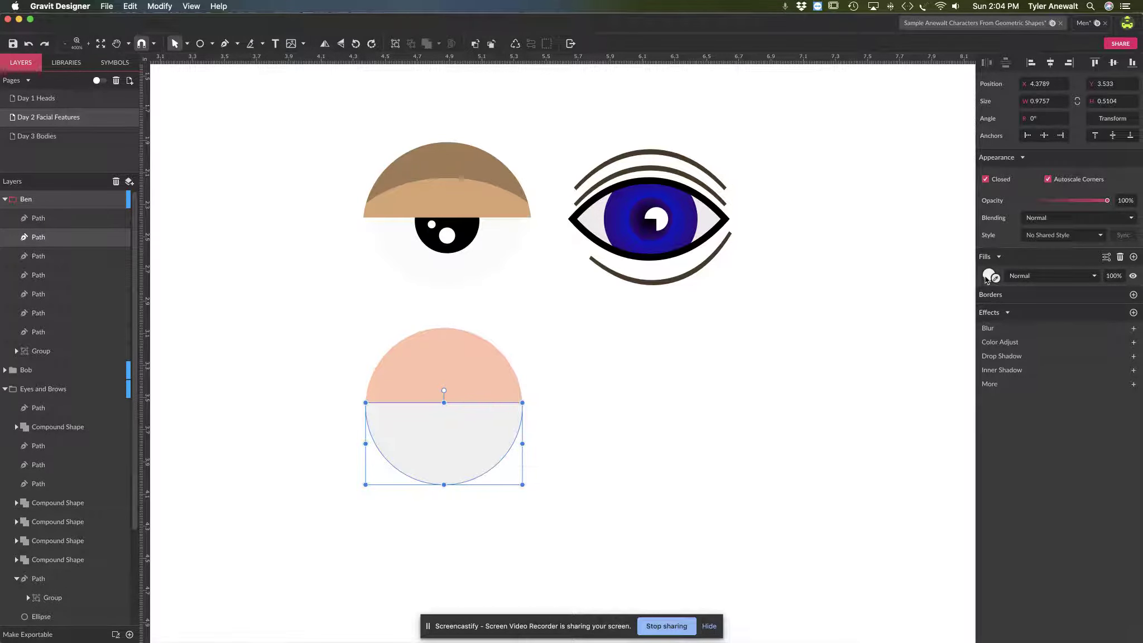
# Step: Fill the duplicated half with black #000000 and shrink it proportionally into a small half-circle pupil centered against the eyelid's edge
pyautogui.click(989, 275)
pyautogui.moveTo(993, 347); pyautogui.dragTo(977, 377)
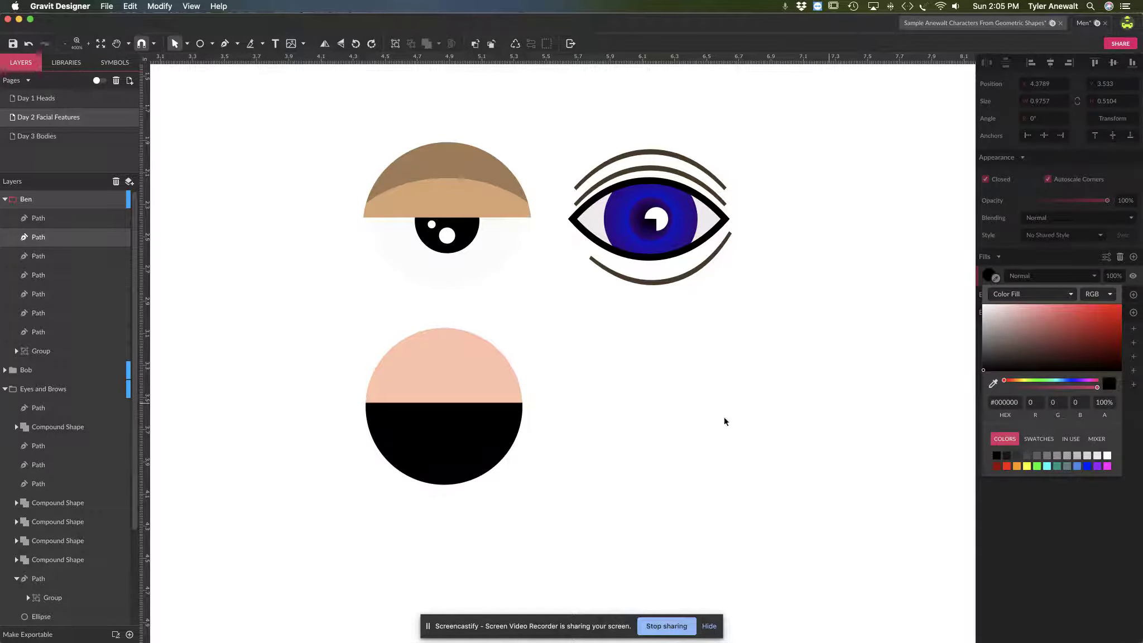
pyautogui.click(462, 462)
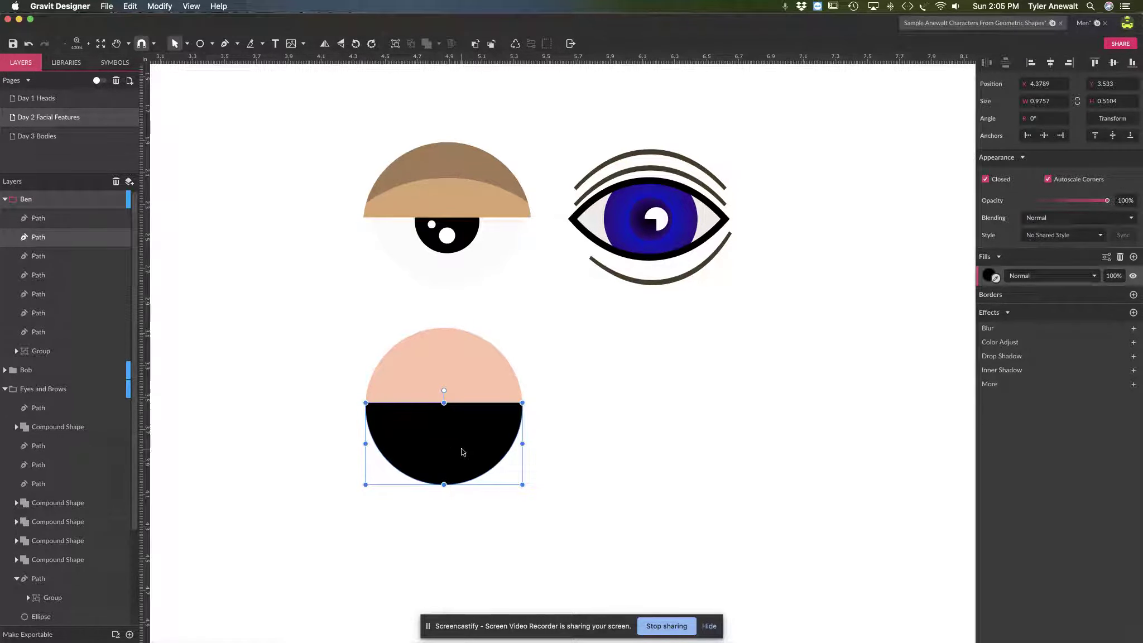
pyautogui.press('alt')
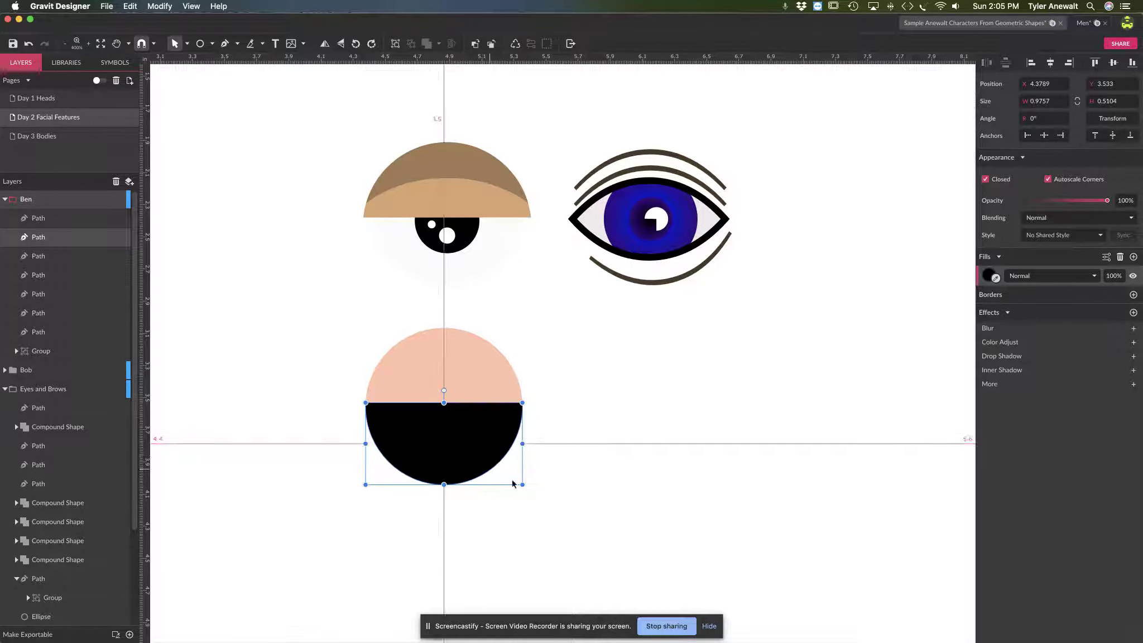
pyautogui.moveTo(522, 485); pyautogui.dragTo(453, 406)
pyautogui.click(610, 489)
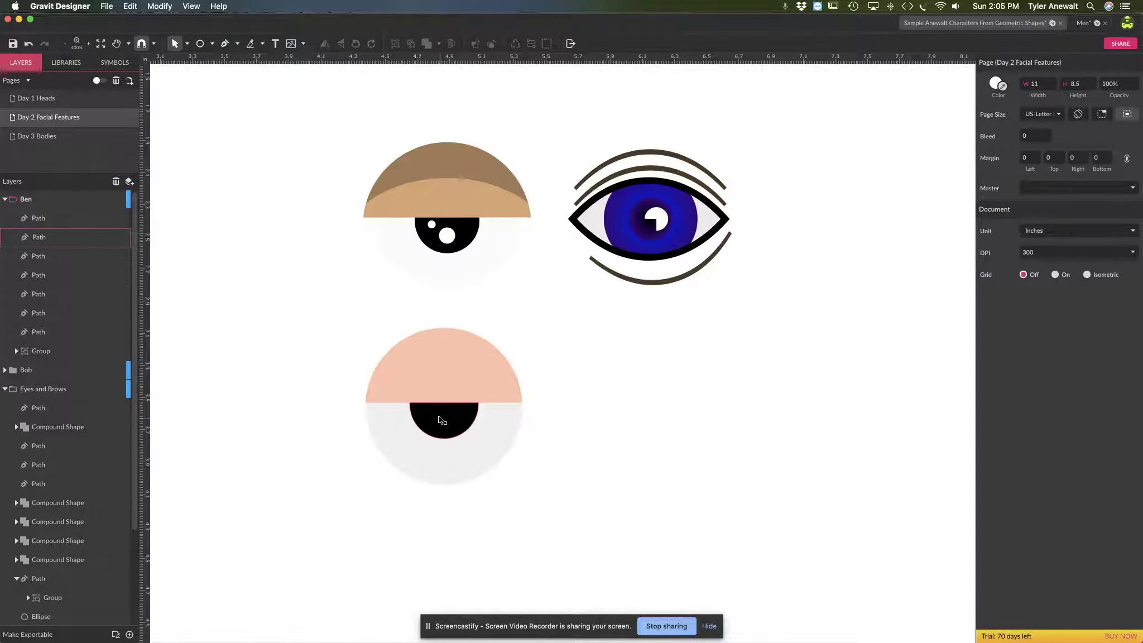
# Step: Draw a circular highlight about 0.07 in wide on the pupil's left side and fill it white
pyautogui.click(200, 43)
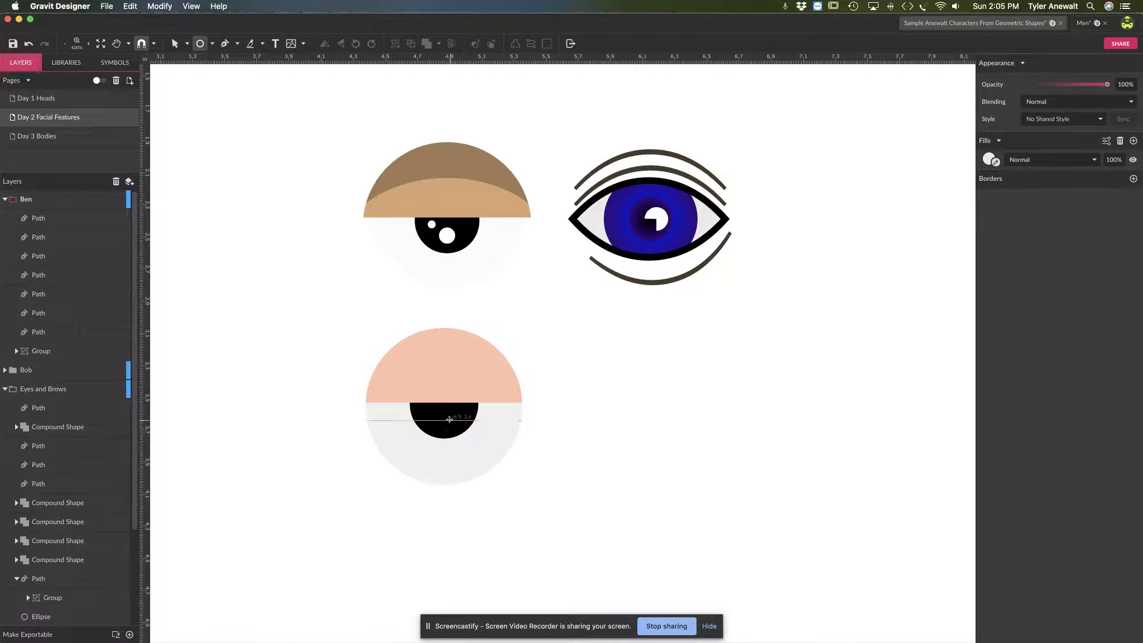
pyautogui.moveTo(426, 412); pyautogui.dragTo(436, 423)
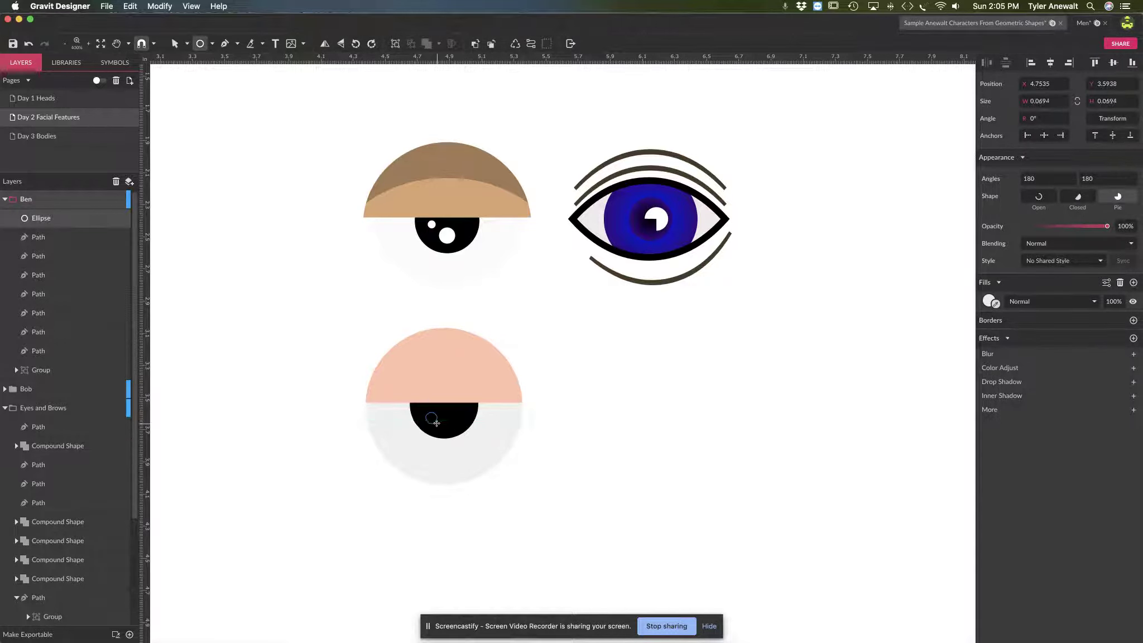
pyautogui.click(989, 301)
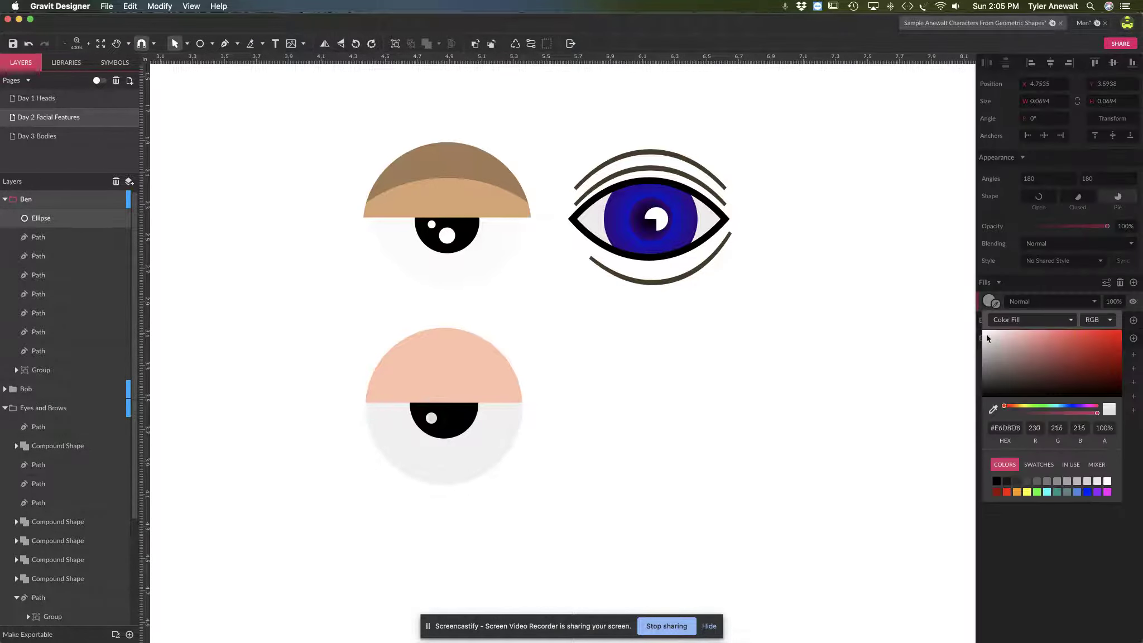
pyautogui.click(769, 399)
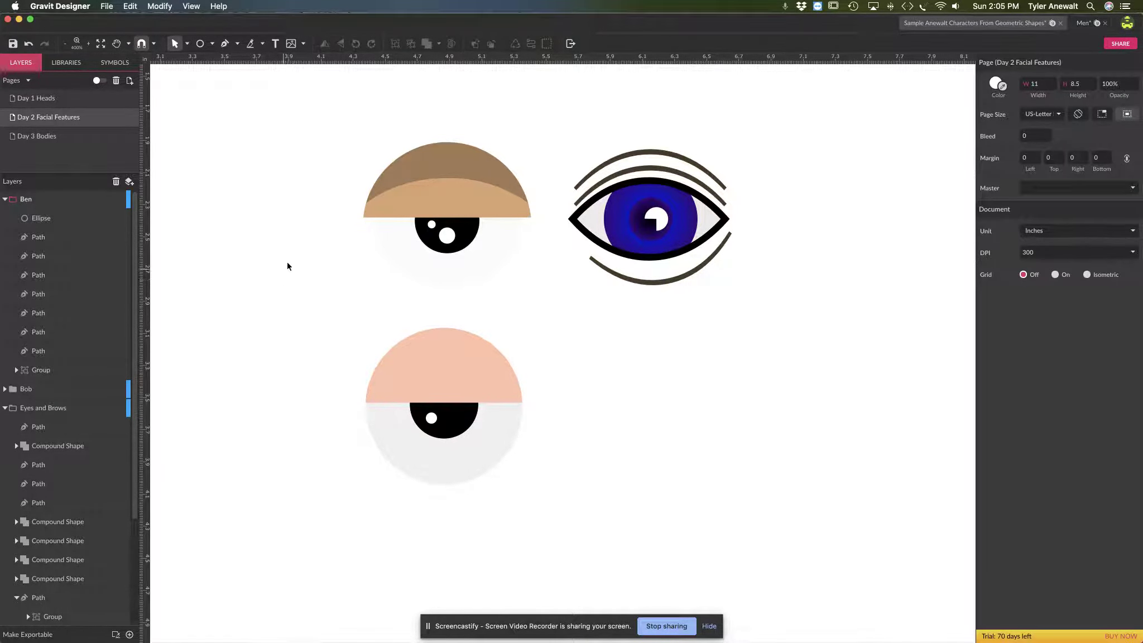
# Step: Select all parts of the finished half-lidded eye and move them together to about X 3.78, Y 2.96 in
pyautogui.moveTo(328, 319); pyautogui.dragTo(532, 503)
pyautogui.moveTo(483, 430); pyautogui.dragTo(431, 387)
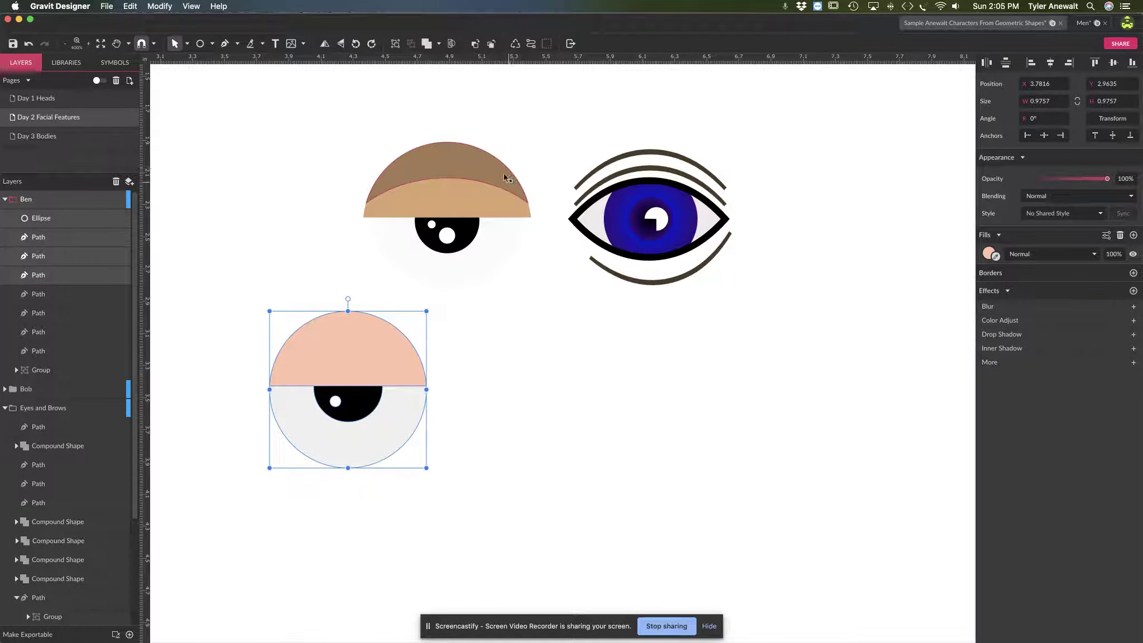
# Step: Draw a circle about 0.83 in wide below the blue eye and convert it to an editable path
pyautogui.press('h')
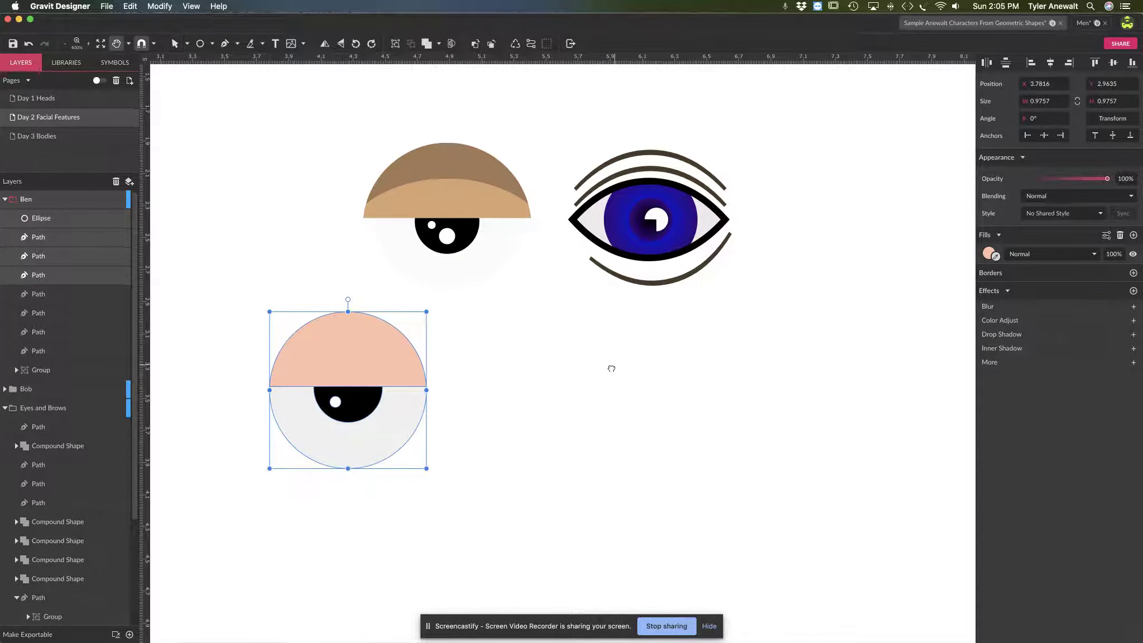
pyautogui.moveTo(609, 370); pyautogui.dragTo(515, 373)
pyautogui.press('v')
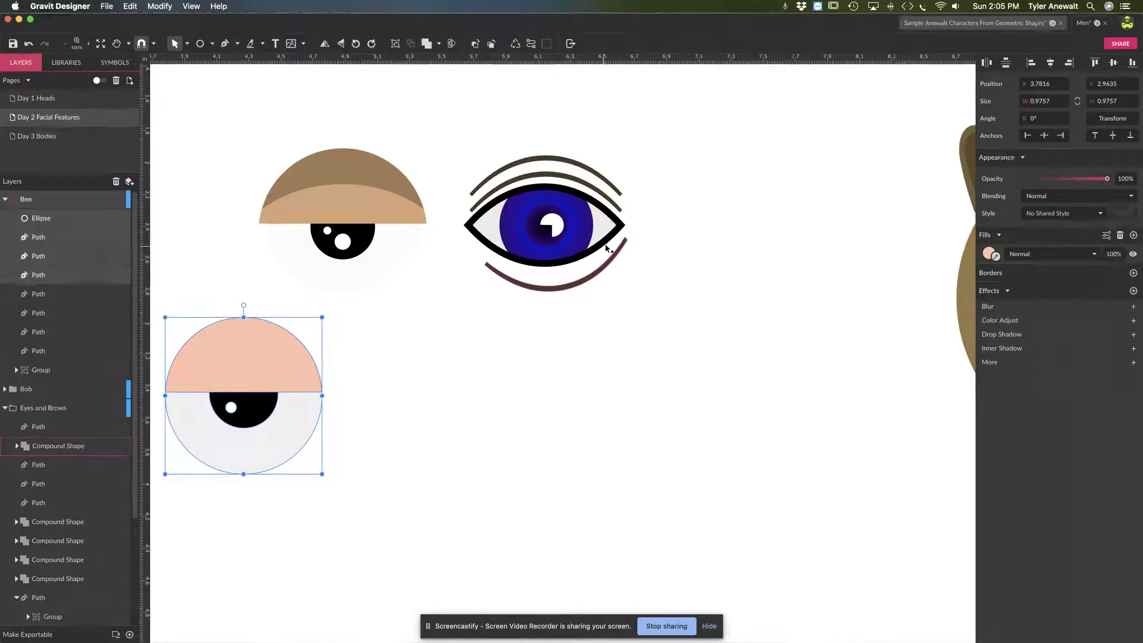
pyautogui.click(201, 43)
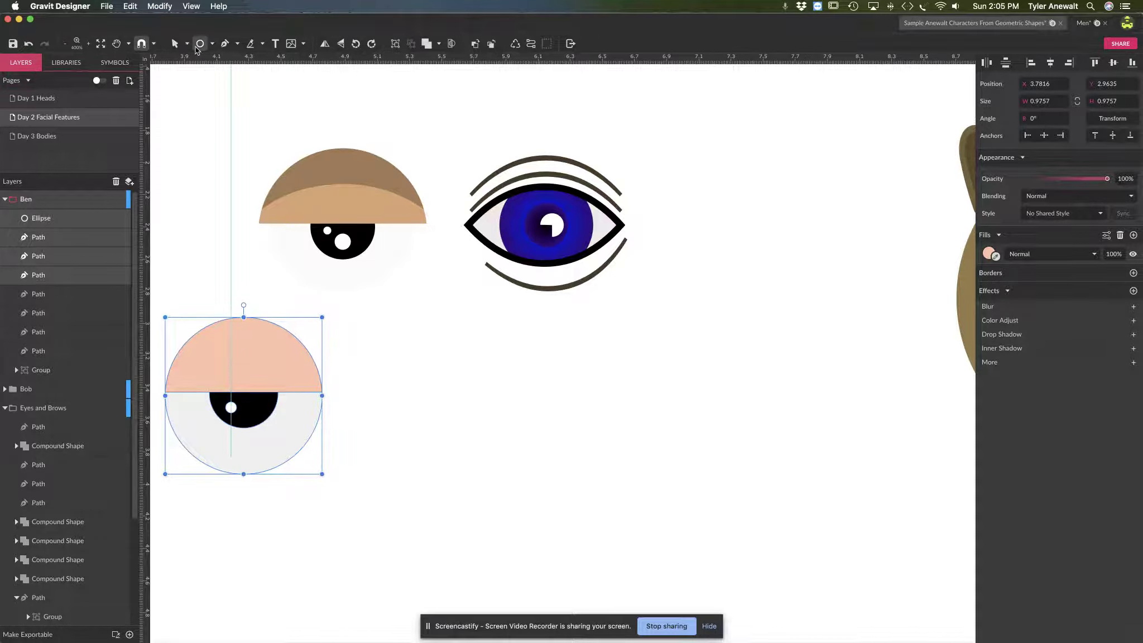
pyautogui.moveTo(481, 359); pyautogui.dragTo(615, 492)
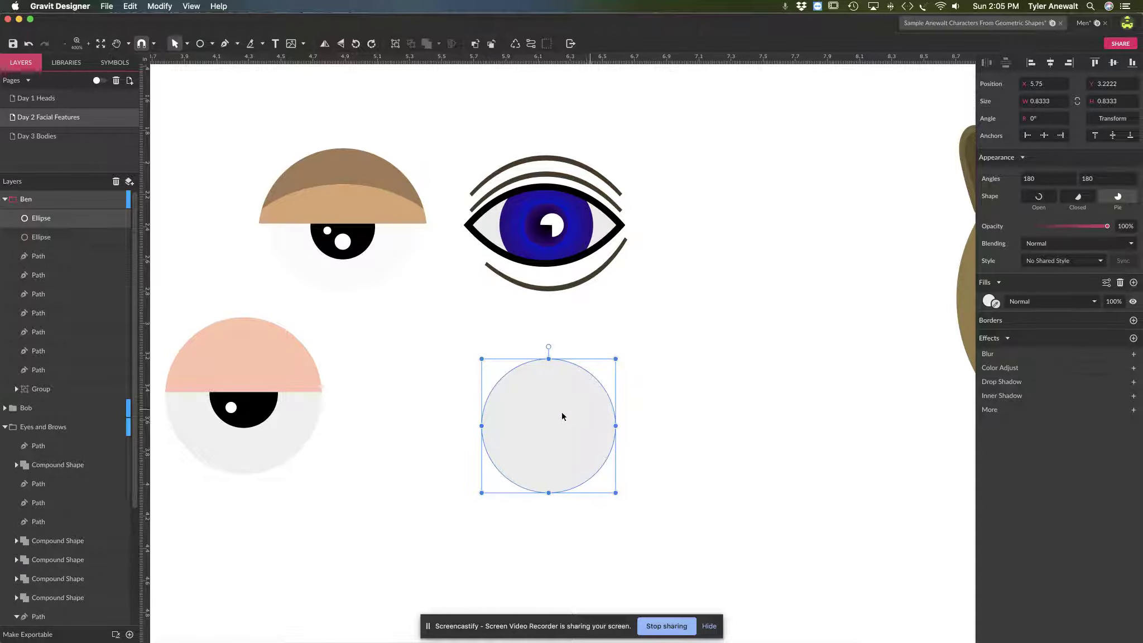
pyautogui.click(530, 44)
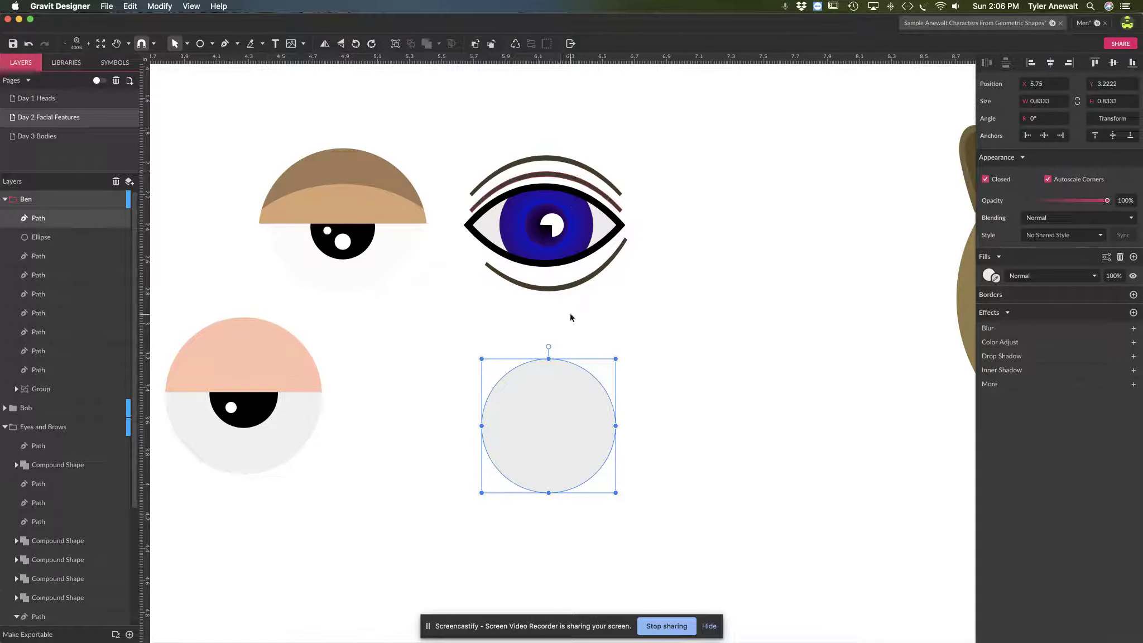
# Step: Change the joints of the circle's left and right anchor points to Straight with the Subselect tool
pyautogui.click(187, 44)
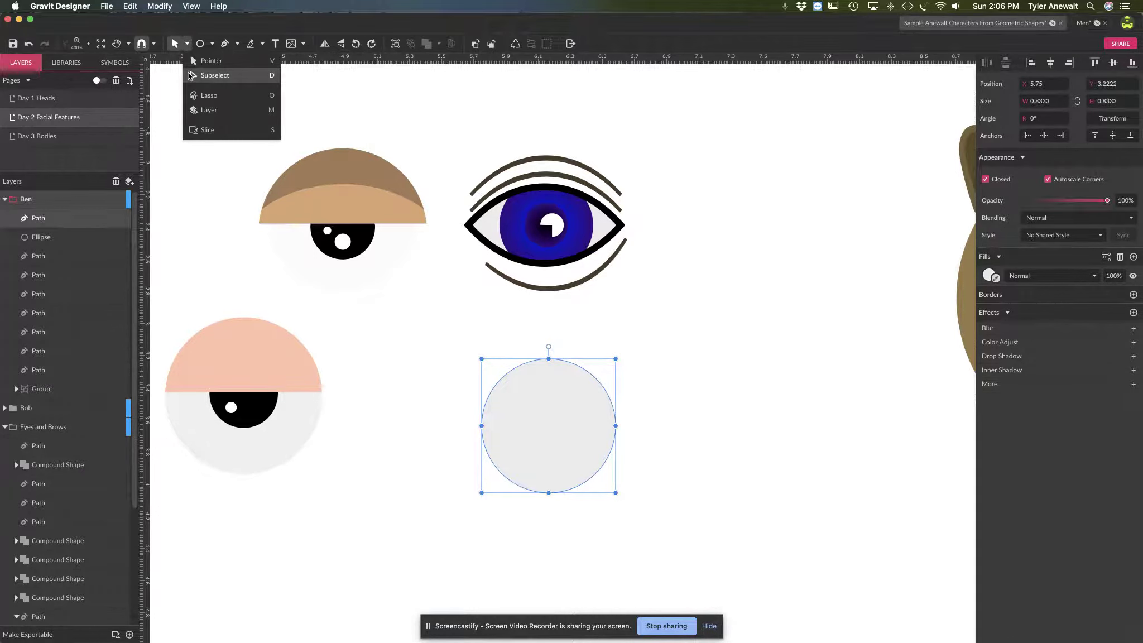
pyautogui.click(215, 76)
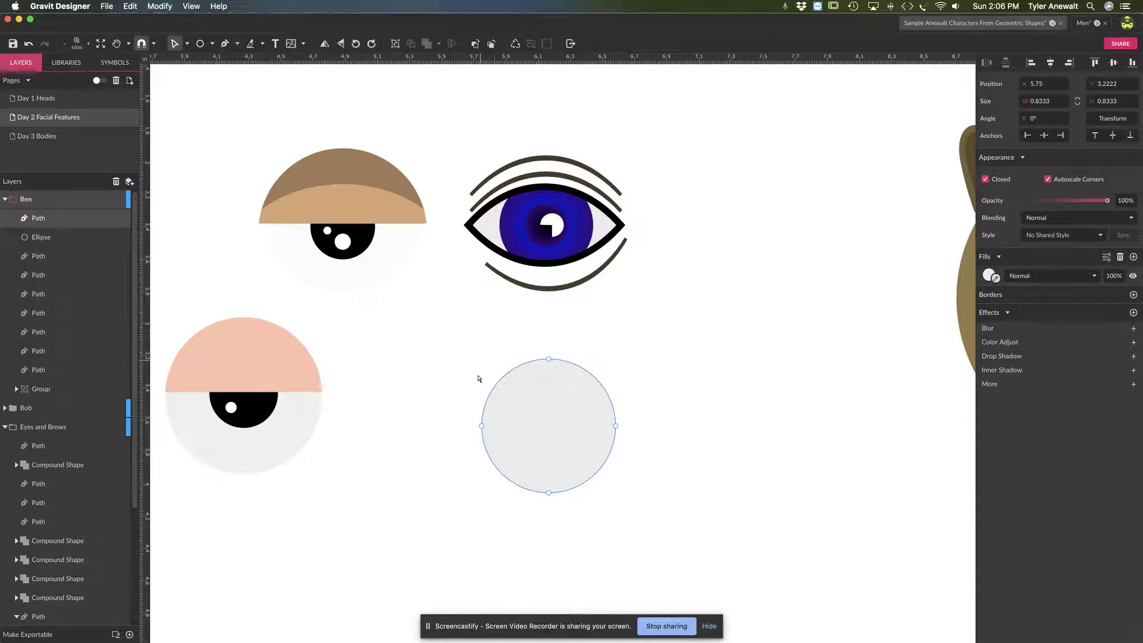
pyautogui.click(616, 426)
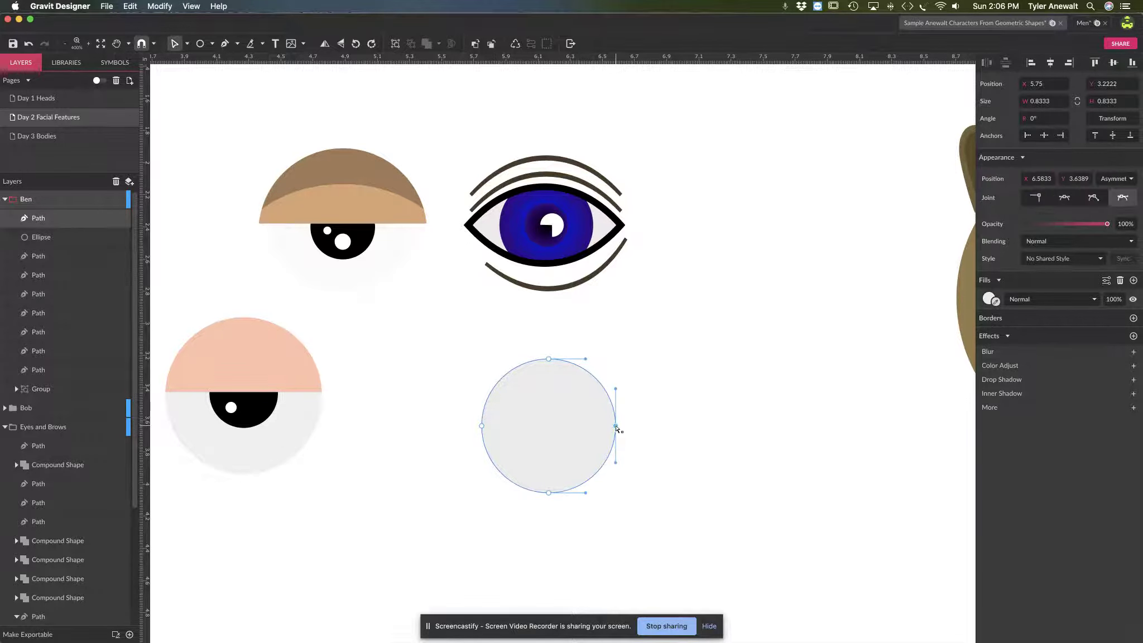
pyautogui.click(482, 426)
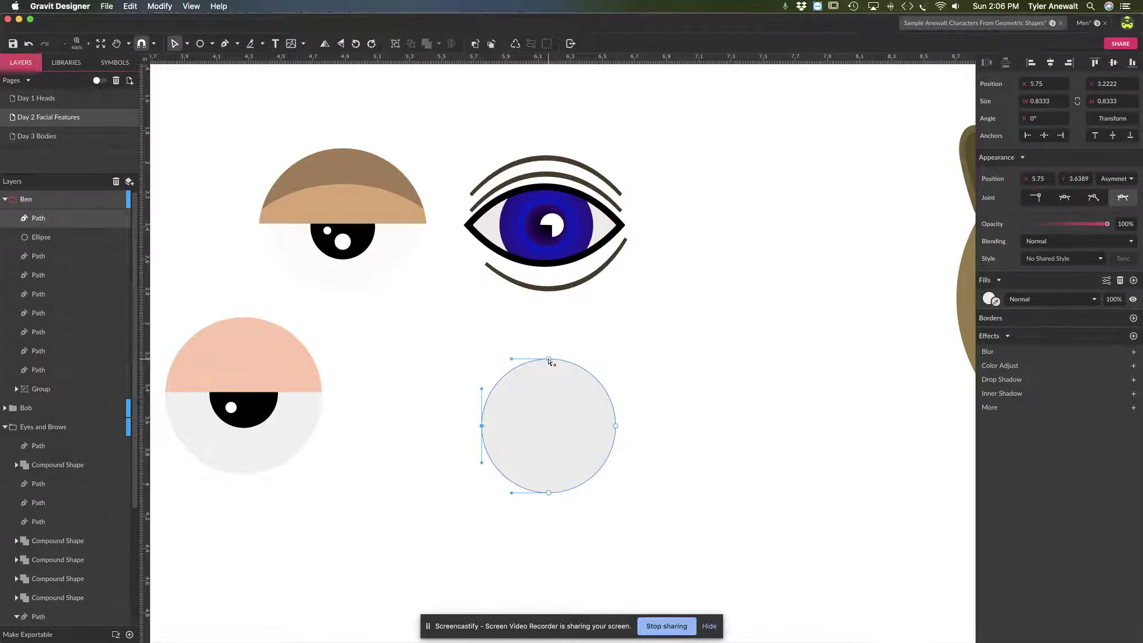
pyautogui.moveTo(549, 359); pyautogui.dragTo(548, 350)
pyautogui.press('super+z')
pyautogui.click(615, 426)
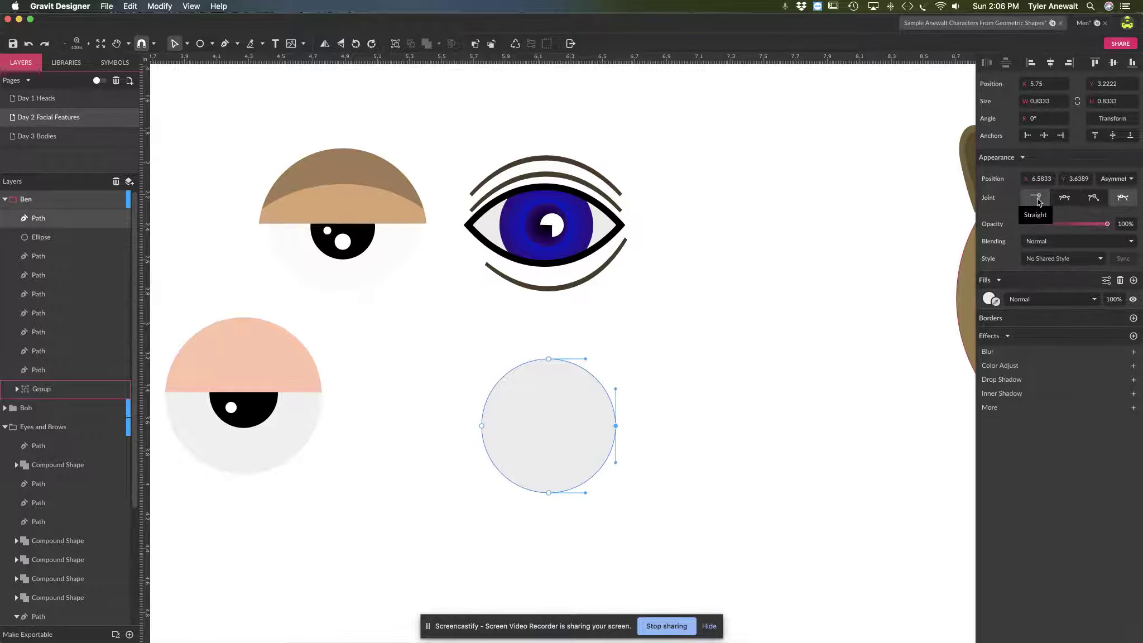
pyautogui.click(1037, 198)
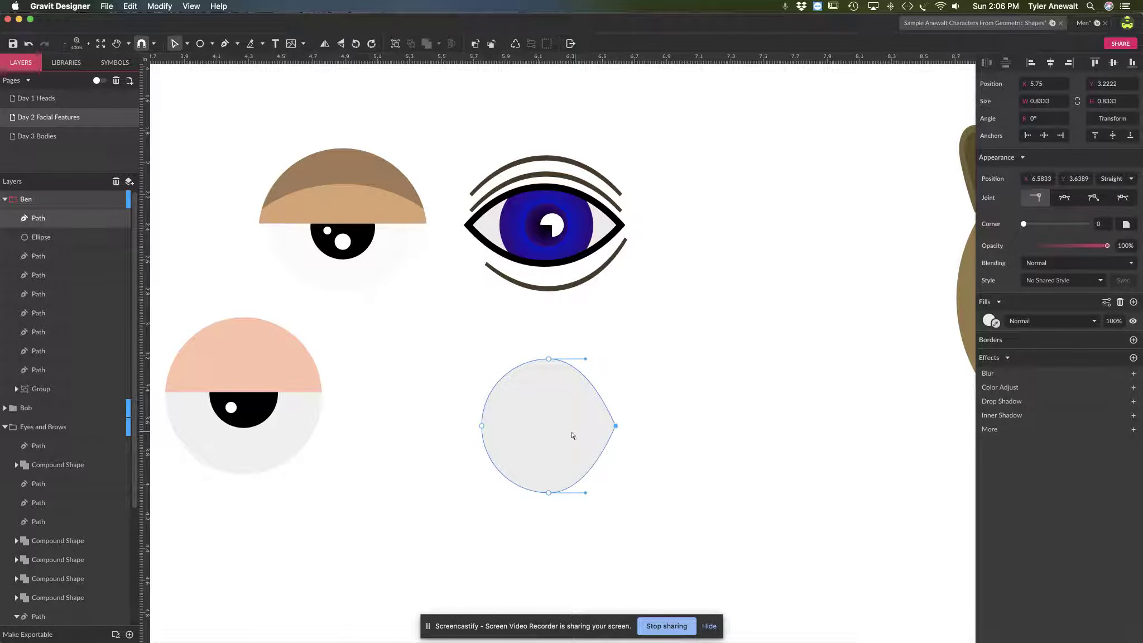
pyautogui.click(481, 426)
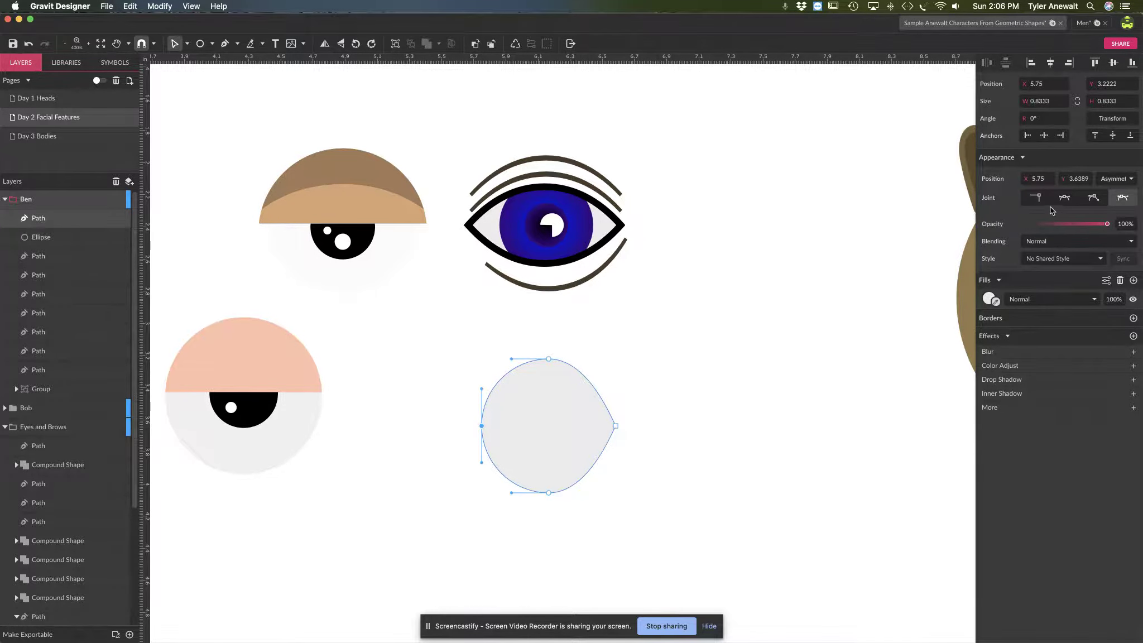
pyautogui.click(1037, 196)
pyautogui.click(650, 297)
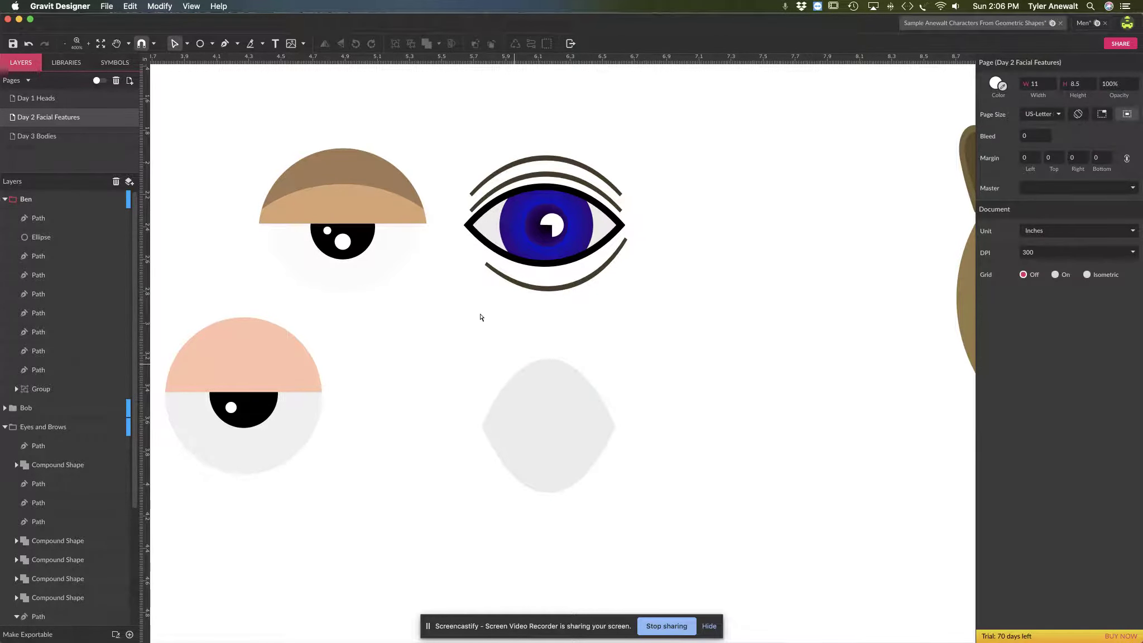
# Step: Flatten the pointed shape to about 0.49 in high and move it closer beneath the blue eye
pyautogui.click(187, 44)
pyautogui.click(187, 43)
pyautogui.click(187, 44)
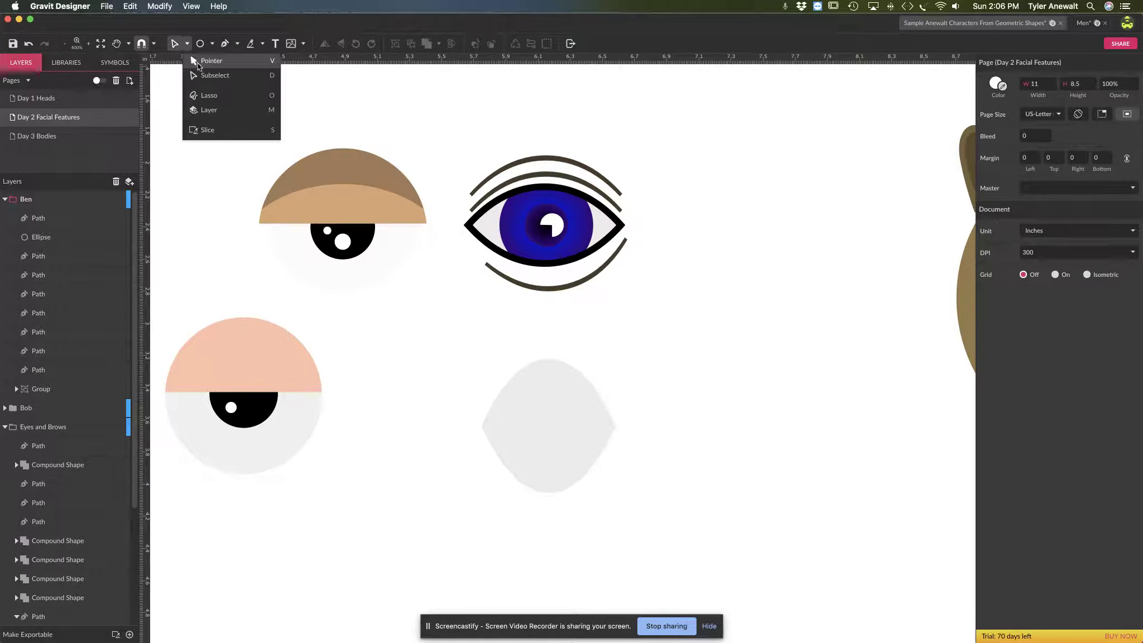
pyautogui.click(192, 61)
pyautogui.click(528, 400)
pyautogui.moveTo(548, 359)
pyautogui.mouseDown()
pyautogui.moveTo(549, 412)
pyautogui.moveTo(555, 364)
pyautogui.mouseUp()
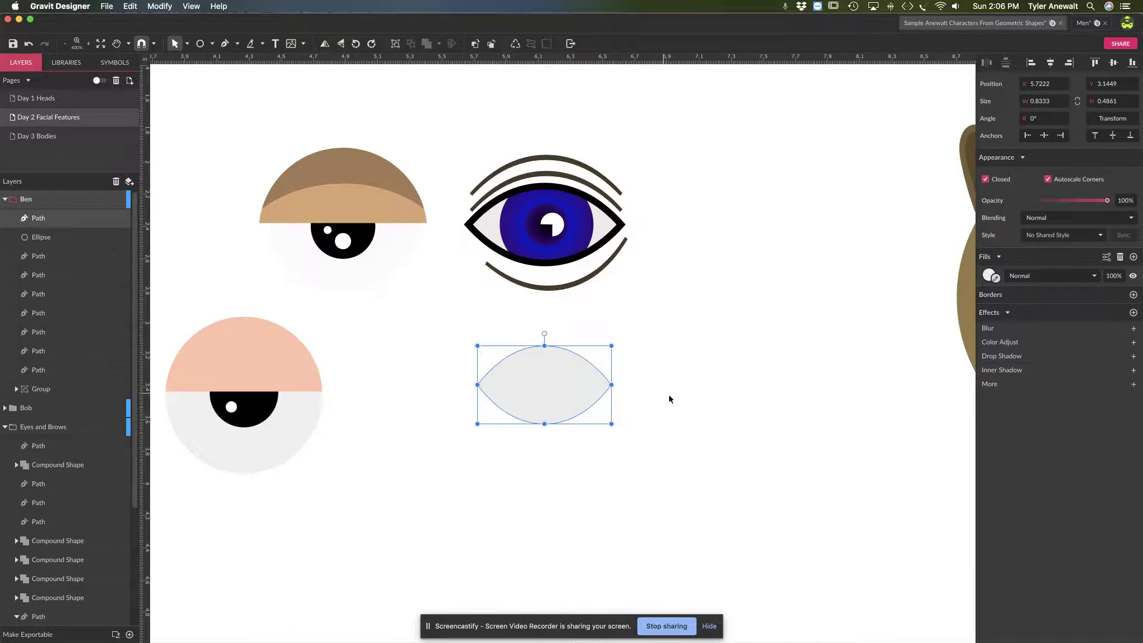
pyautogui.click(659, 383)
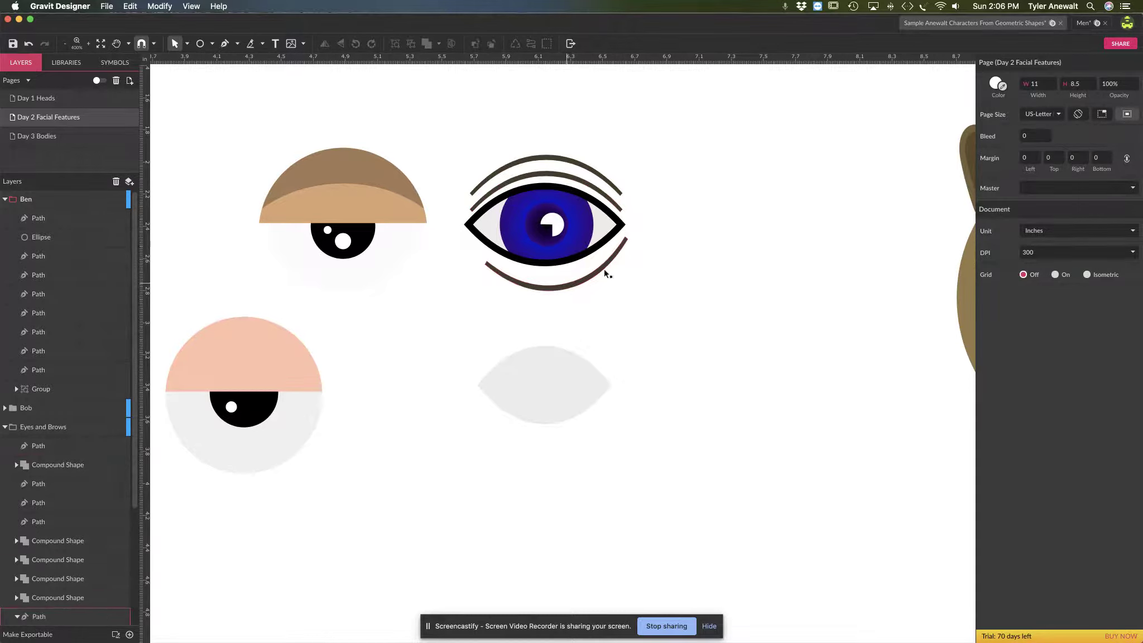
# Step: Draw a circle about 0.55 in wide centered over the gray almond shape and fill it with blue #4852FF
pyautogui.click(203, 43)
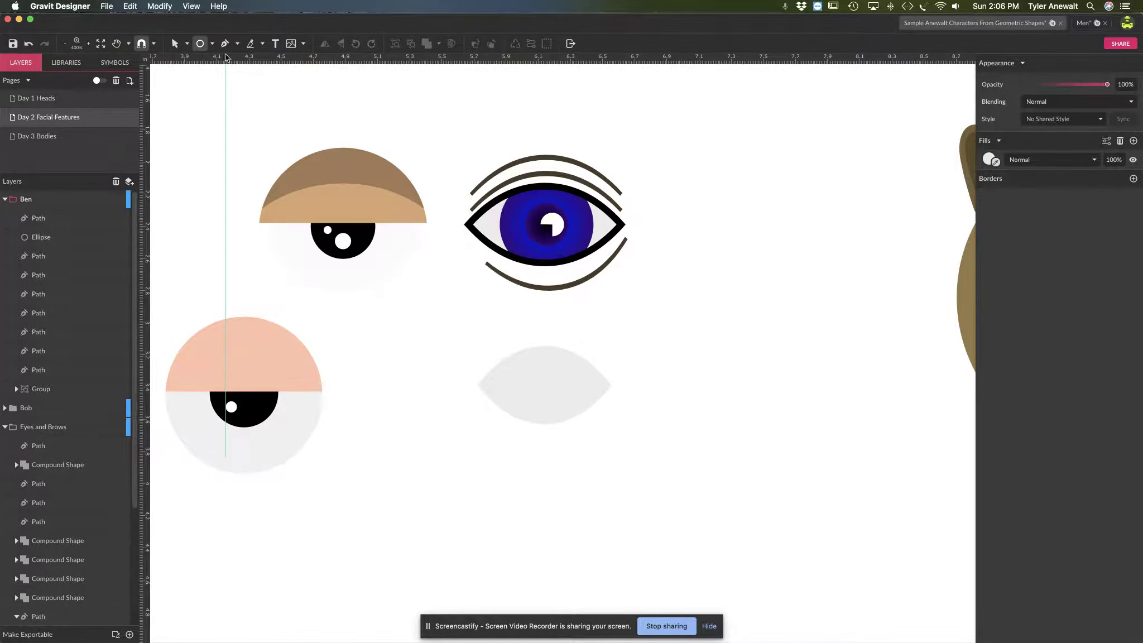
pyautogui.moveTo(507, 339); pyautogui.dragTo(544, 398)
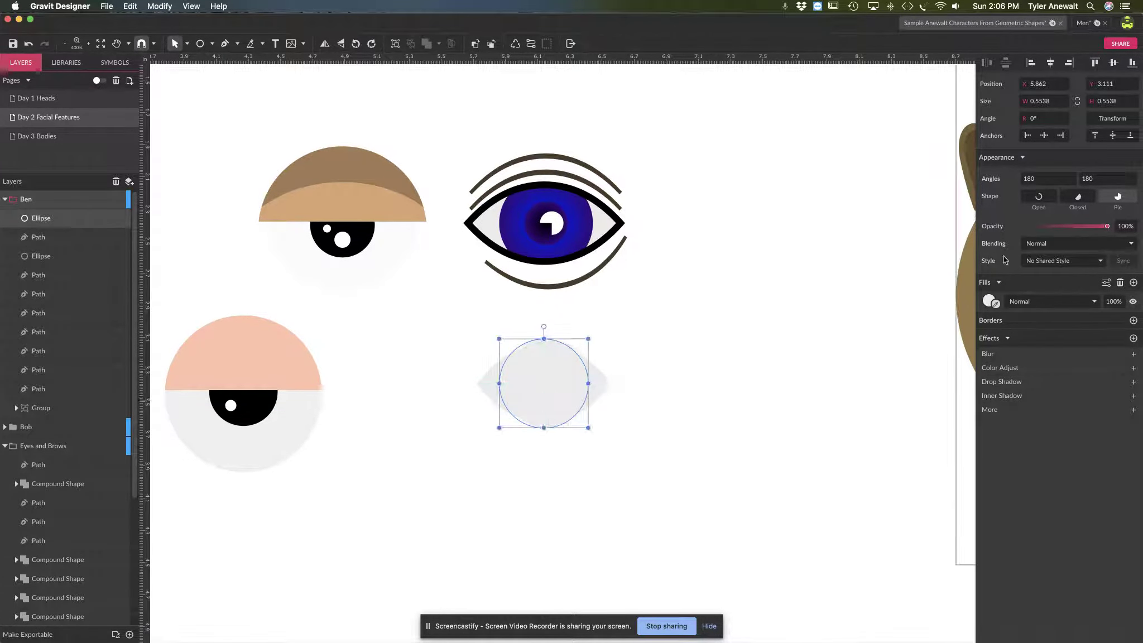
pyautogui.click(988, 302)
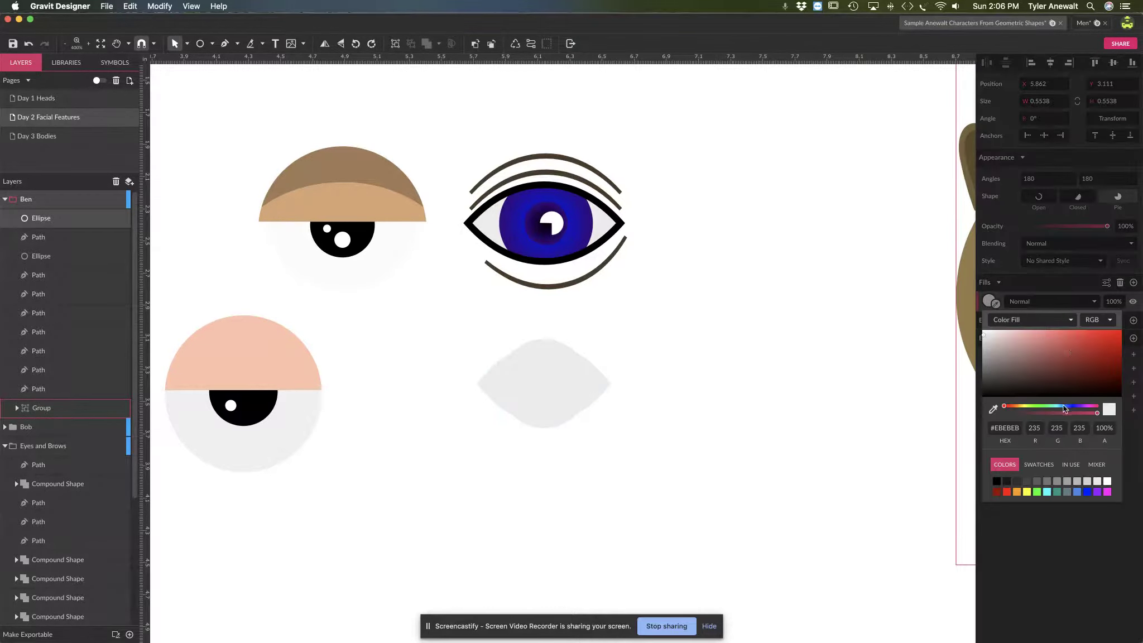
pyautogui.moveTo(1063, 406); pyautogui.dragTo(1084, 329)
pyautogui.click(725, 351)
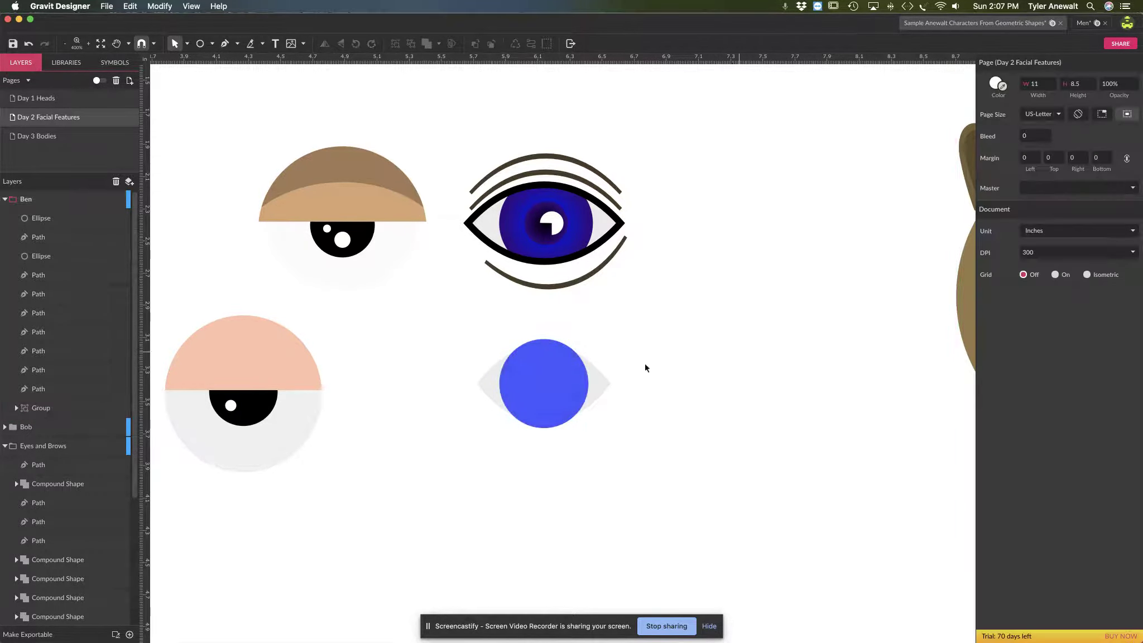
# Step: Duplicate the blue iris circle in place and fill the copy with black #000000
pyautogui.click(547, 384)
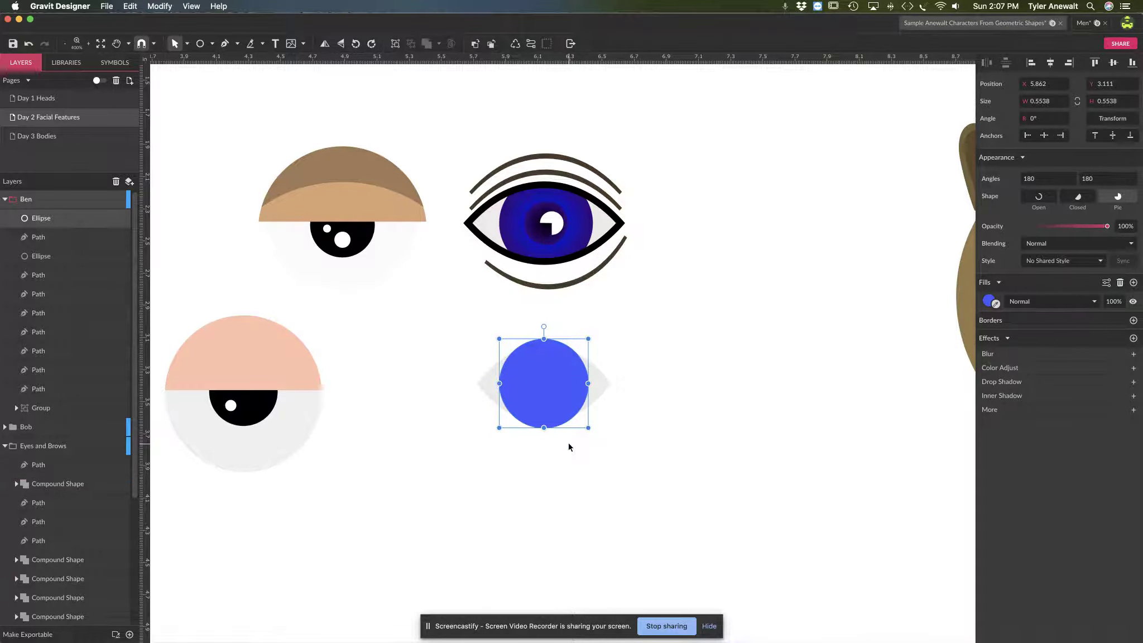
pyautogui.press('super+z')
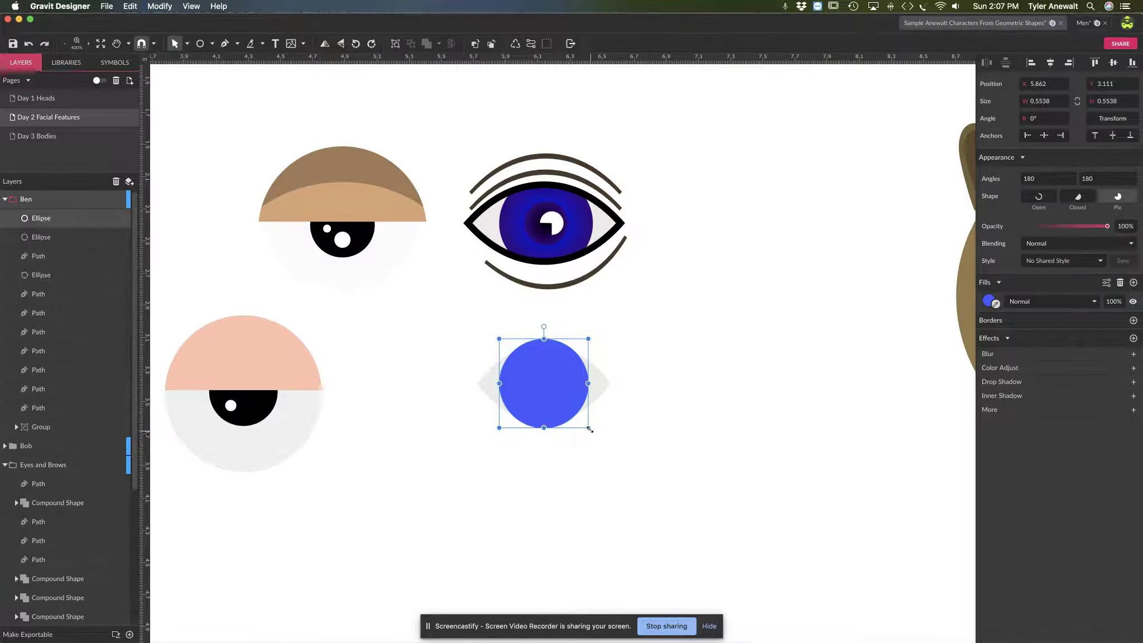
pyautogui.click(988, 302)
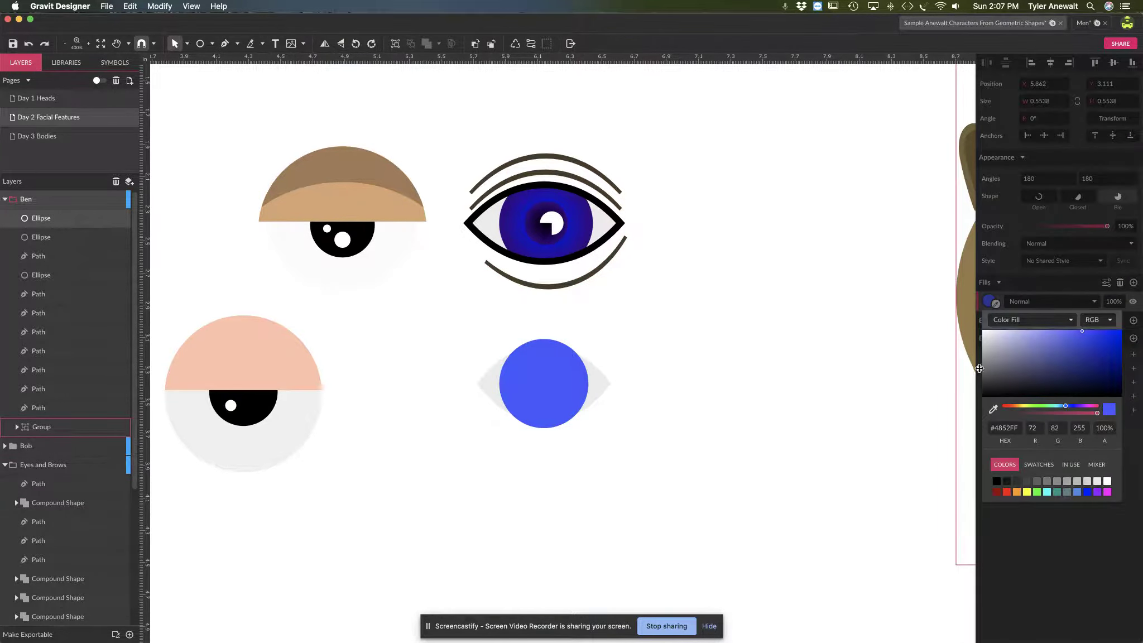
pyautogui.click(990, 302)
pyautogui.click(991, 303)
pyautogui.click(992, 304)
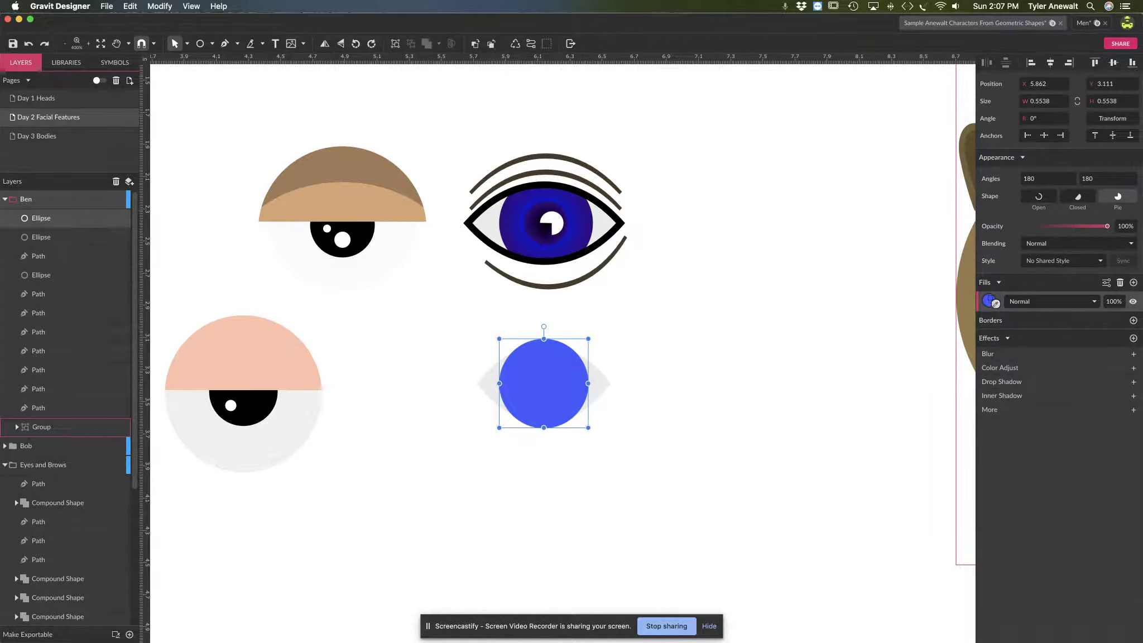
pyautogui.click(988, 302)
pyautogui.moveTo(992, 344); pyautogui.dragTo(977, 403)
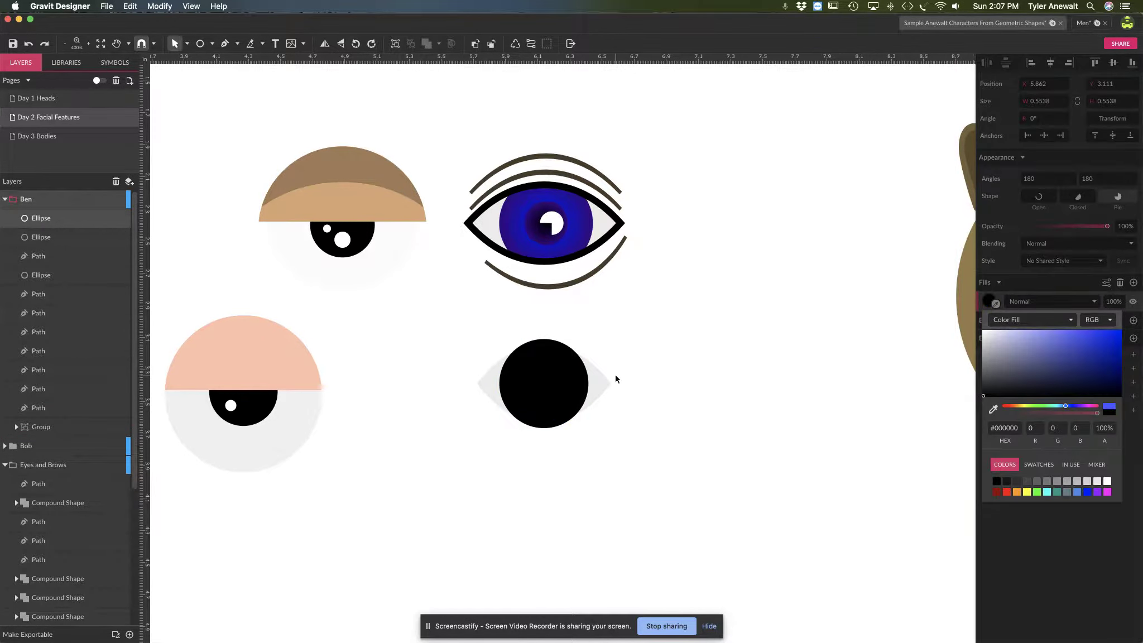
pyautogui.click(614, 374)
# Step: Shrink the black circle about its center to about 0.27 in wide to form the pupil
pyautogui.click(557, 390)
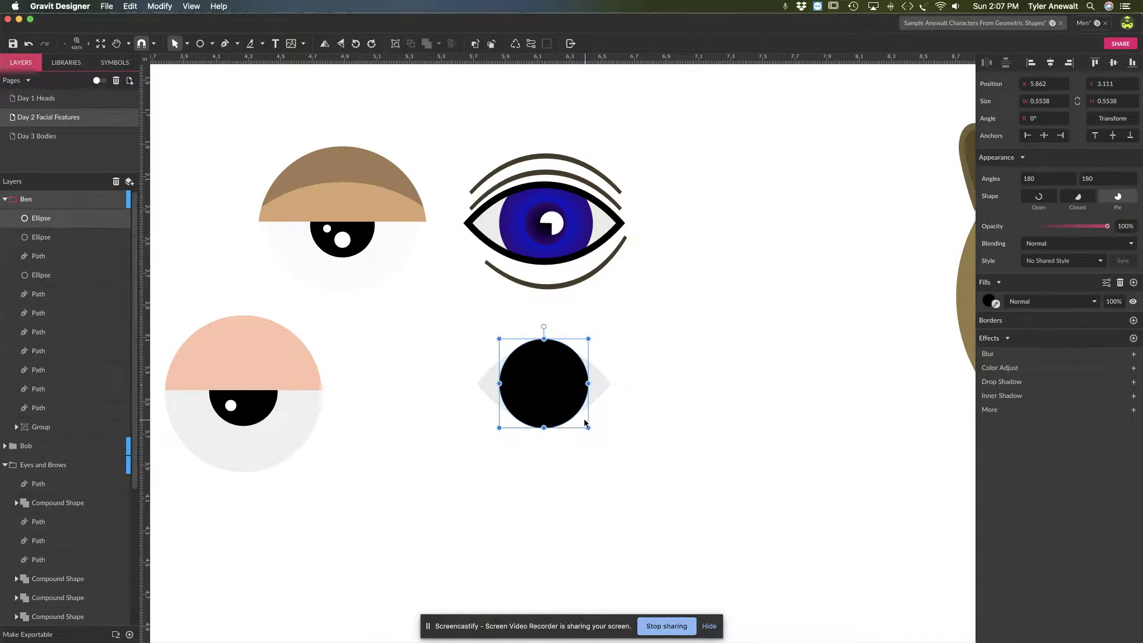
pyautogui.click(187, 44)
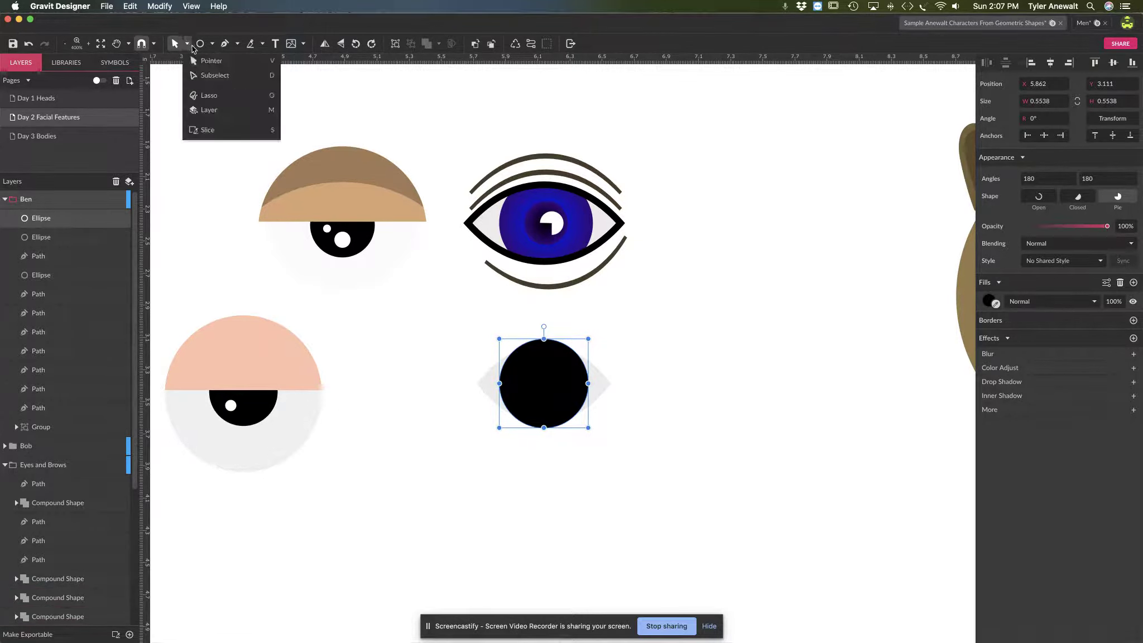
pyautogui.click(562, 409)
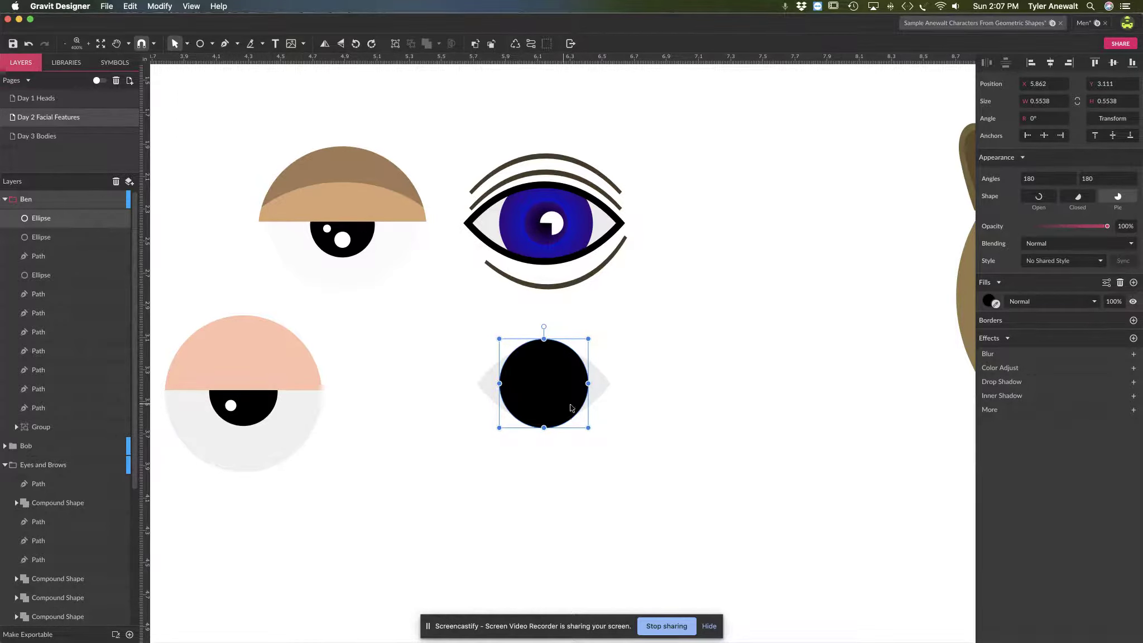
pyautogui.moveTo(586, 433); pyautogui.dragTo(567, 407)
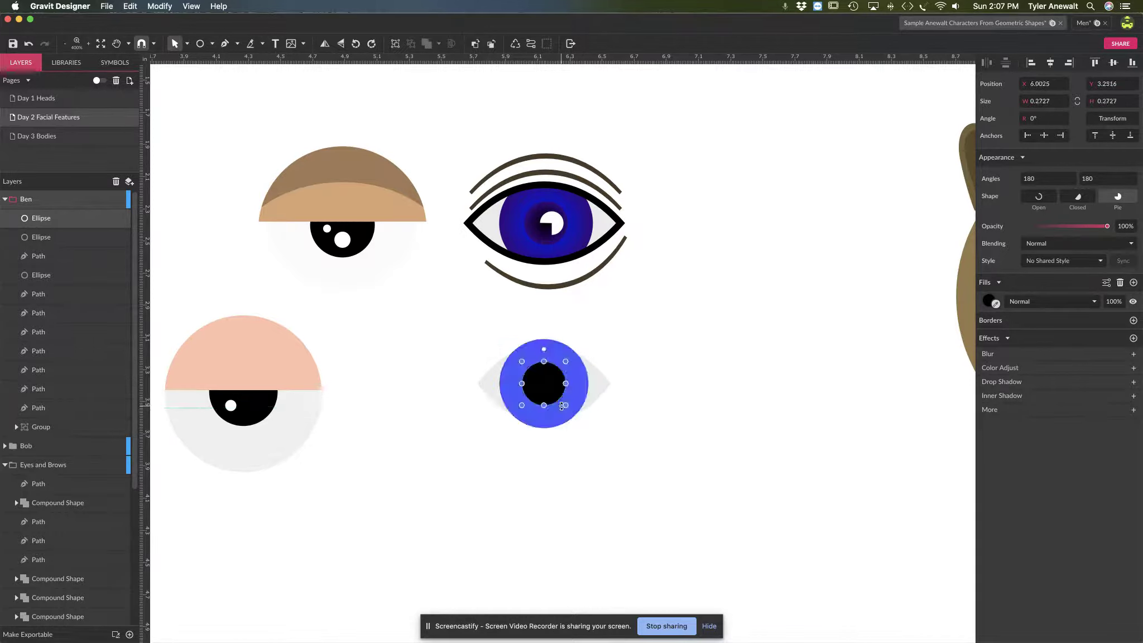
pyautogui.click(646, 364)
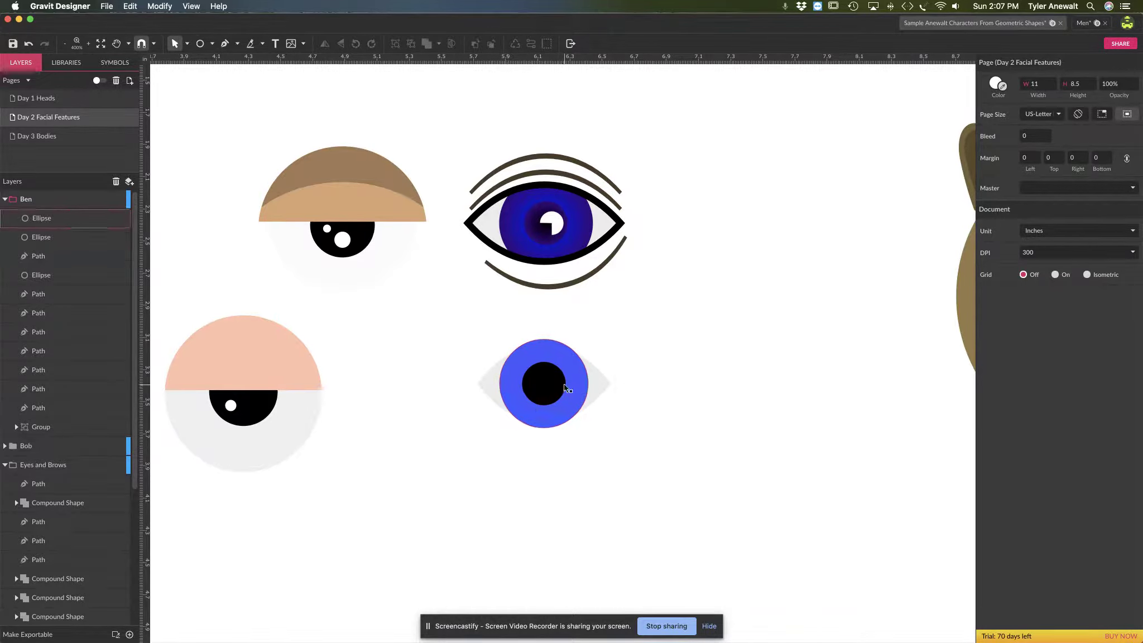
# Step: Group the black pupil with the blue iris circle
pyautogui.click(539, 389)
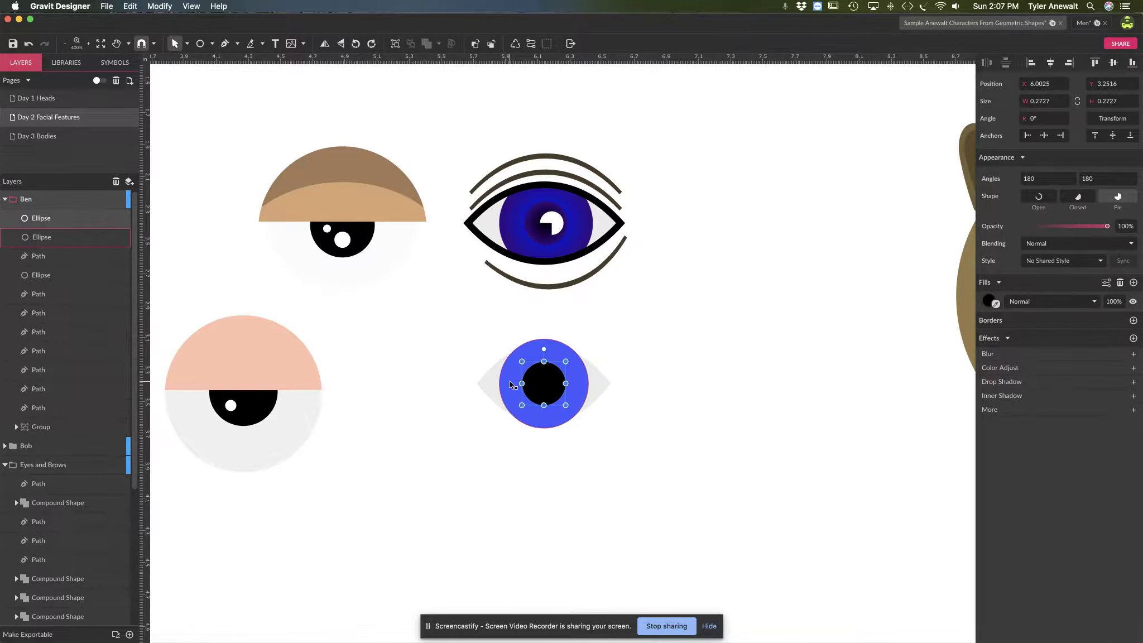
pyautogui.keyDown('shift'); pyautogui.click(511, 385); pyautogui.keyUp('shift')
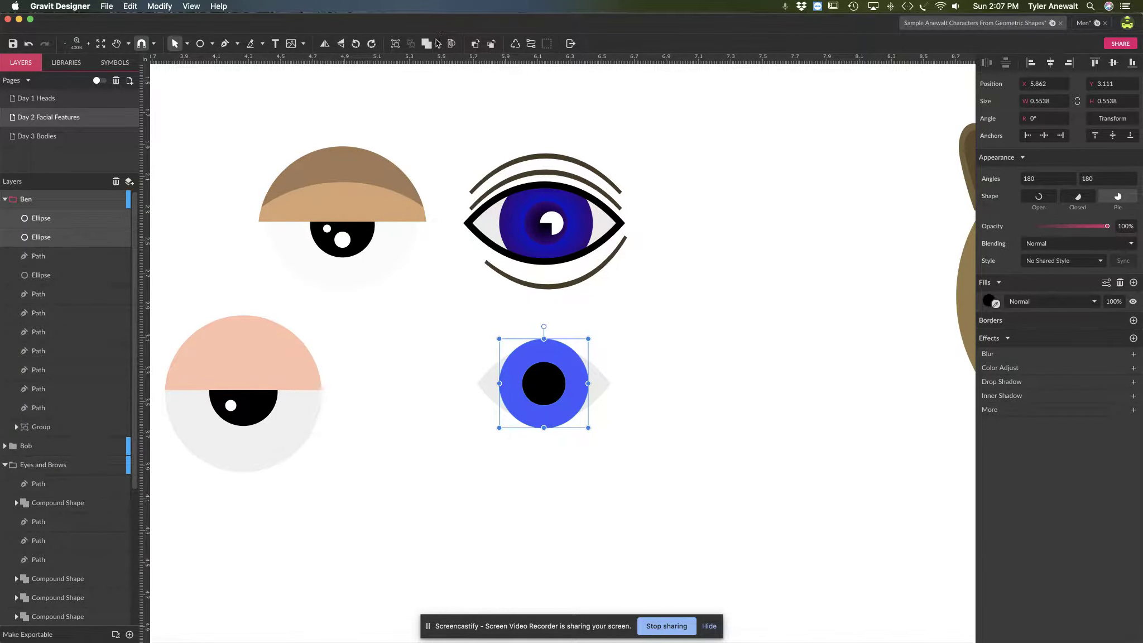
pyautogui.click(396, 45)
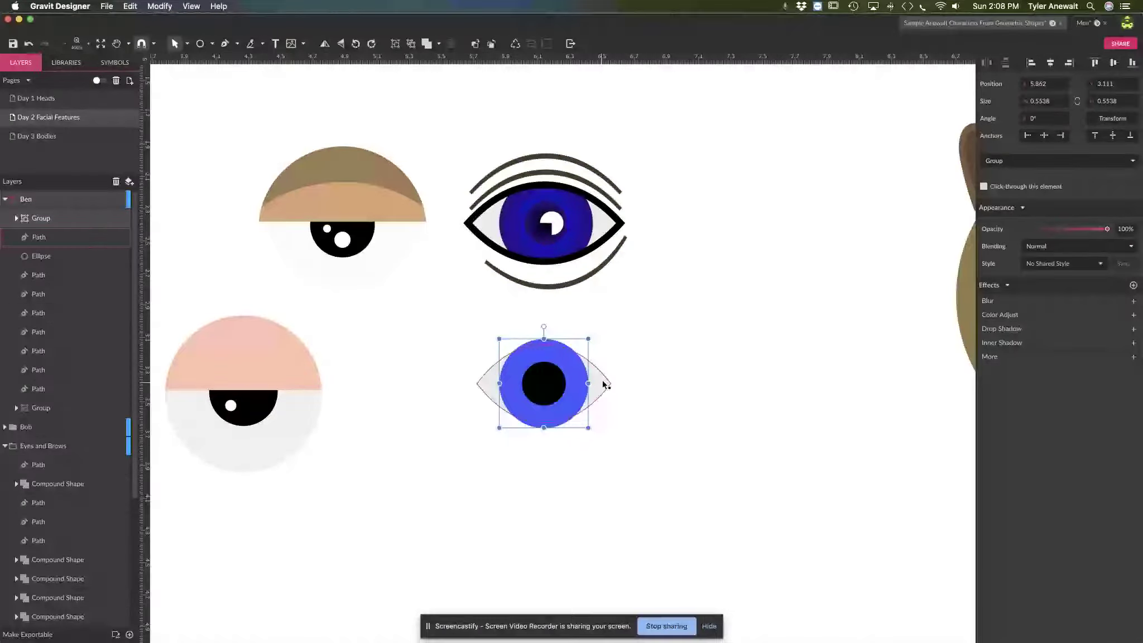
# Step: Clip the grouped iris and pupil inside the gray almond shape
pyautogui.moveTo(639, 328); pyautogui.dragTo(535, 428)
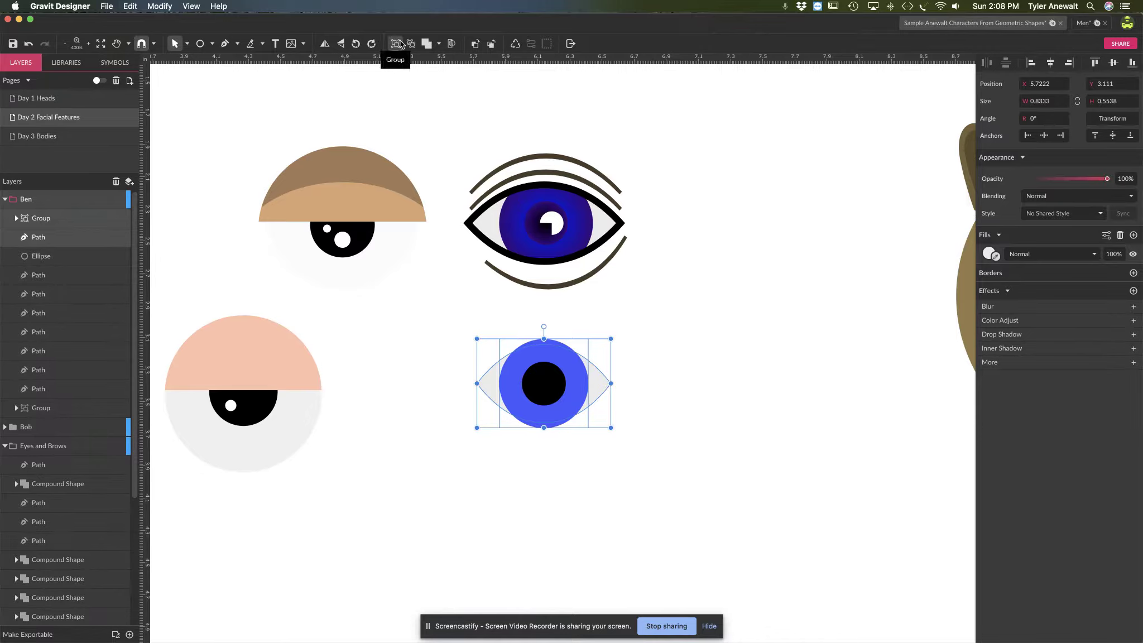
pyautogui.click(452, 45)
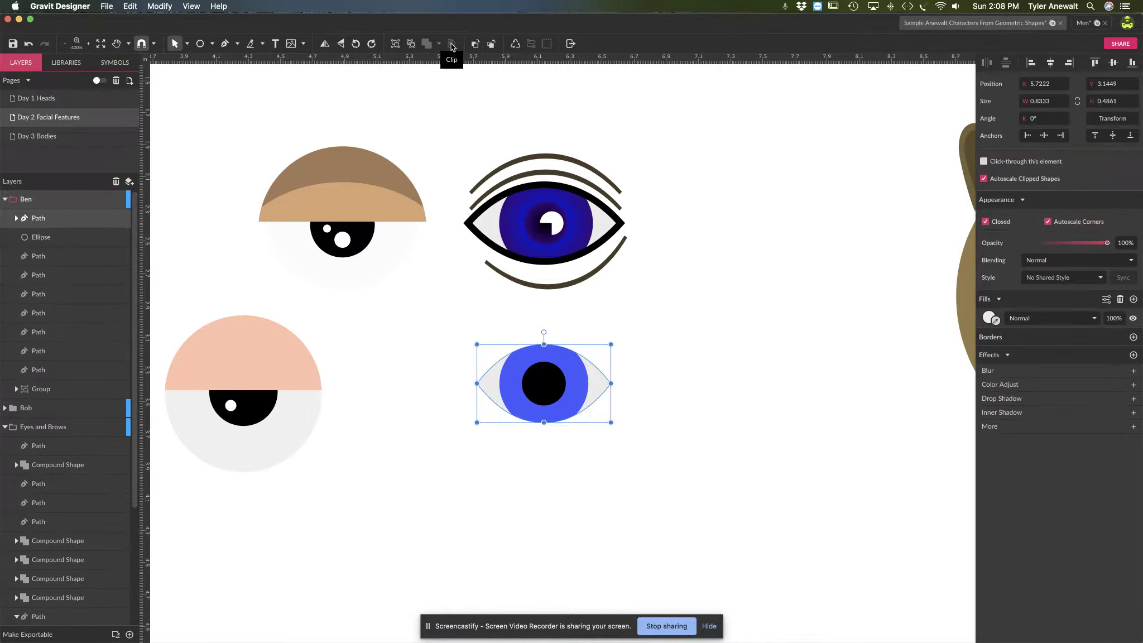
pyautogui.click(637, 407)
pyautogui.click(573, 382)
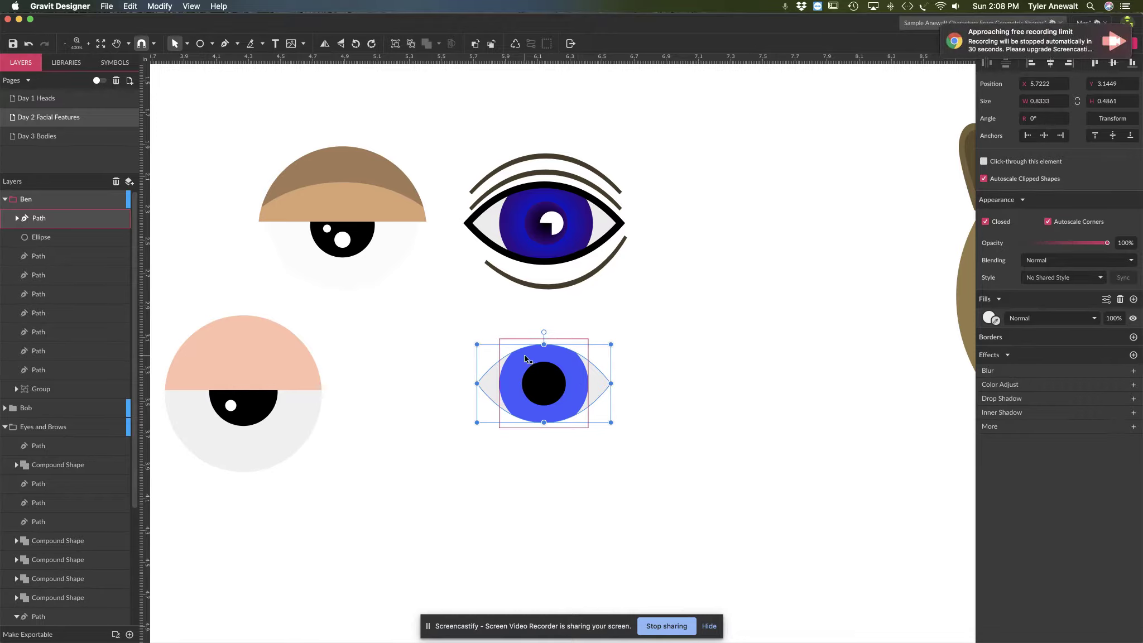
pyautogui.click(466, 322)
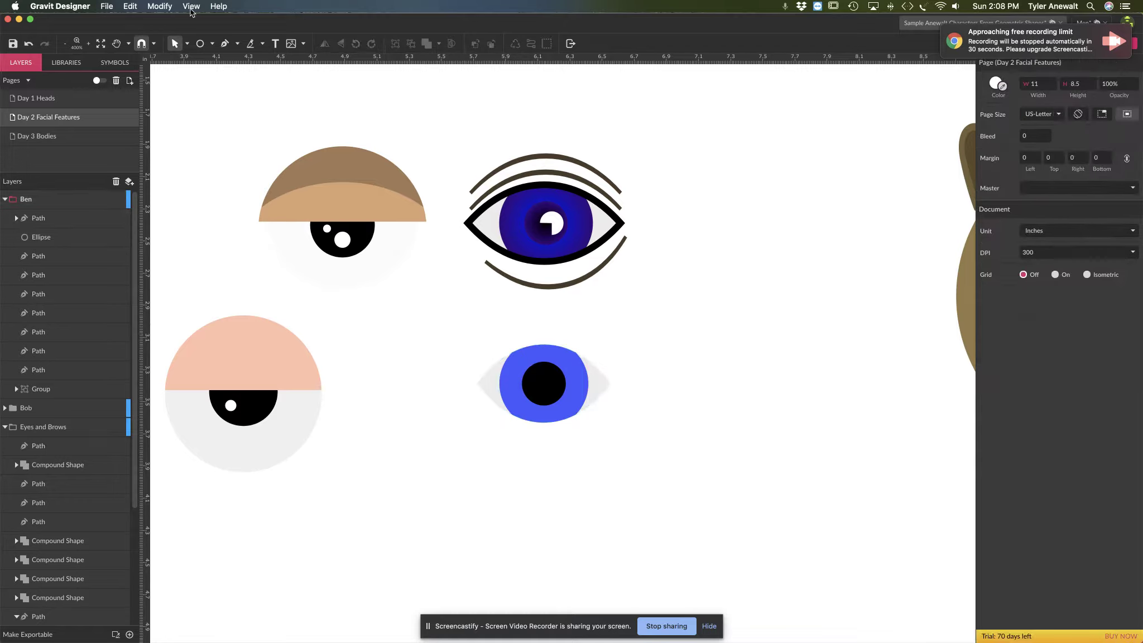
# Step: Draw a horizontal line about 0.94 in long across the upper part of the new blue eye
pyautogui.click(212, 44)
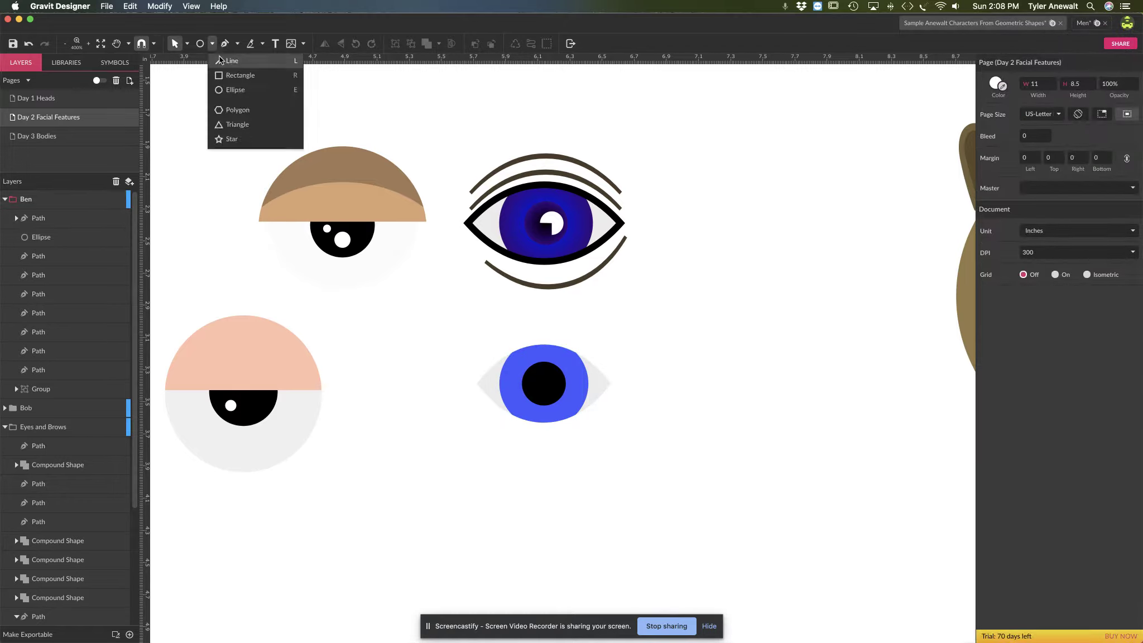
pyautogui.click(226, 61)
pyautogui.moveTo(462, 363); pyautogui.dragTo(616, 364)
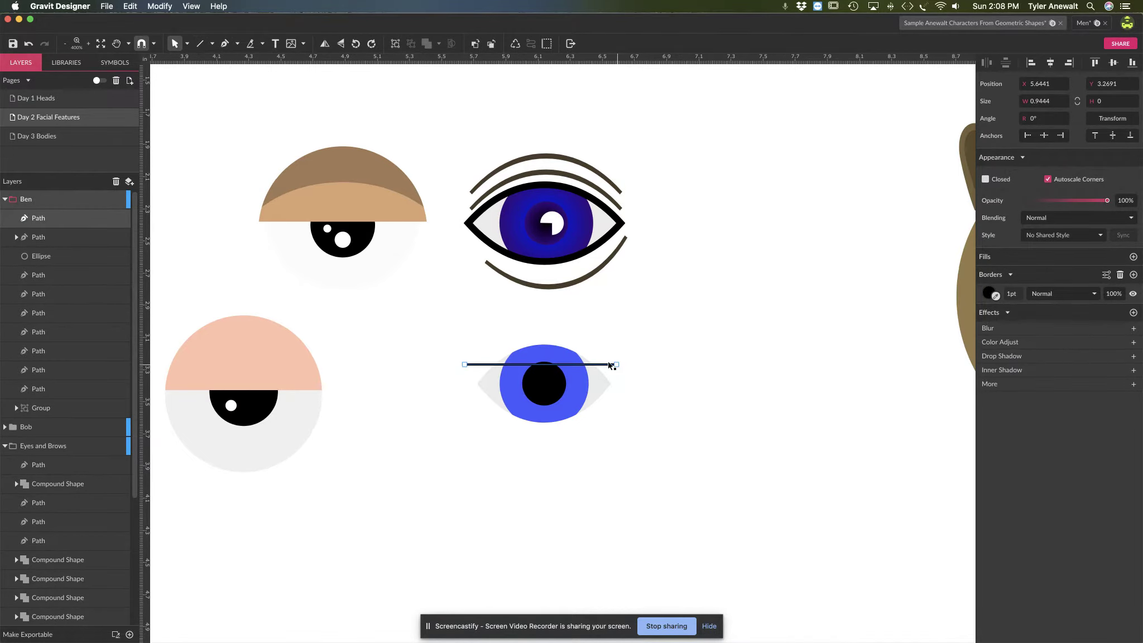
# Step: Bend the line into an eyelid arc about 0.25 in high by raising a middle anchor point with a Mirrored joint
pyautogui.click(186, 45)
pyautogui.click(215, 76)
pyautogui.click(537, 365)
pyautogui.moveTo(537, 364); pyautogui.dragTo(539, 322)
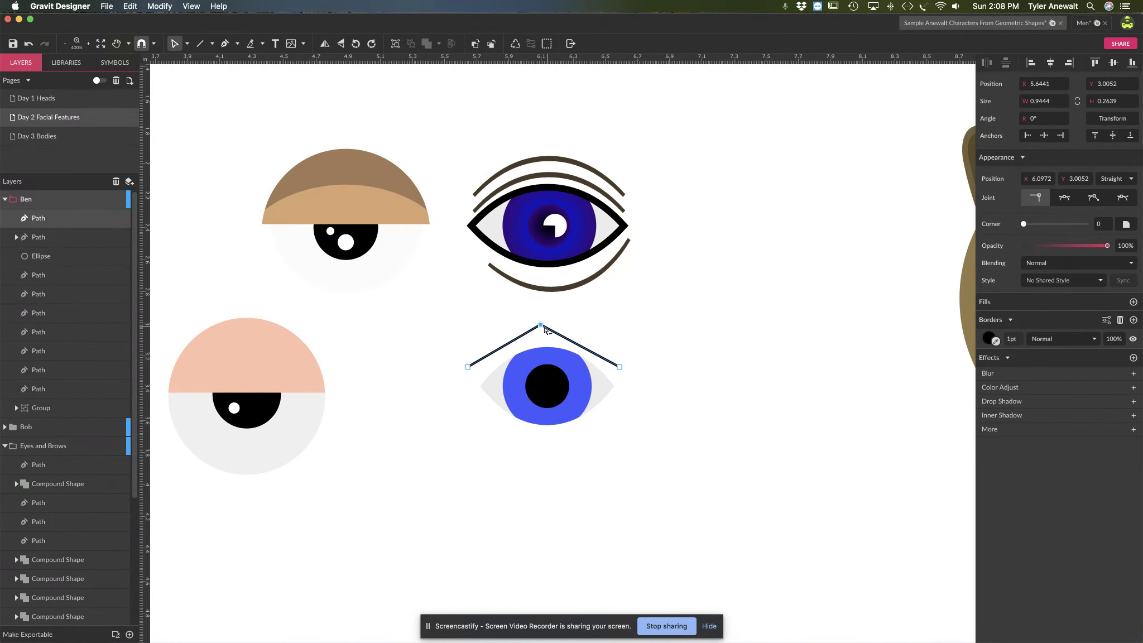
pyautogui.click(1063, 199)
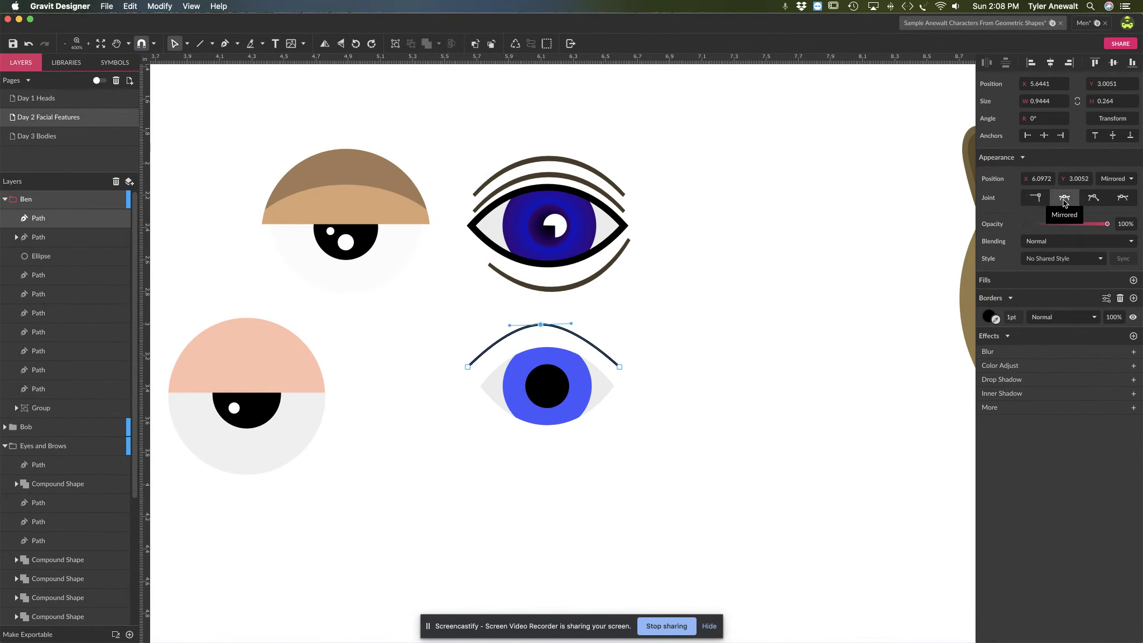
pyautogui.moveTo(571, 324); pyautogui.dragTo(542, 328)
pyautogui.click(646, 369)
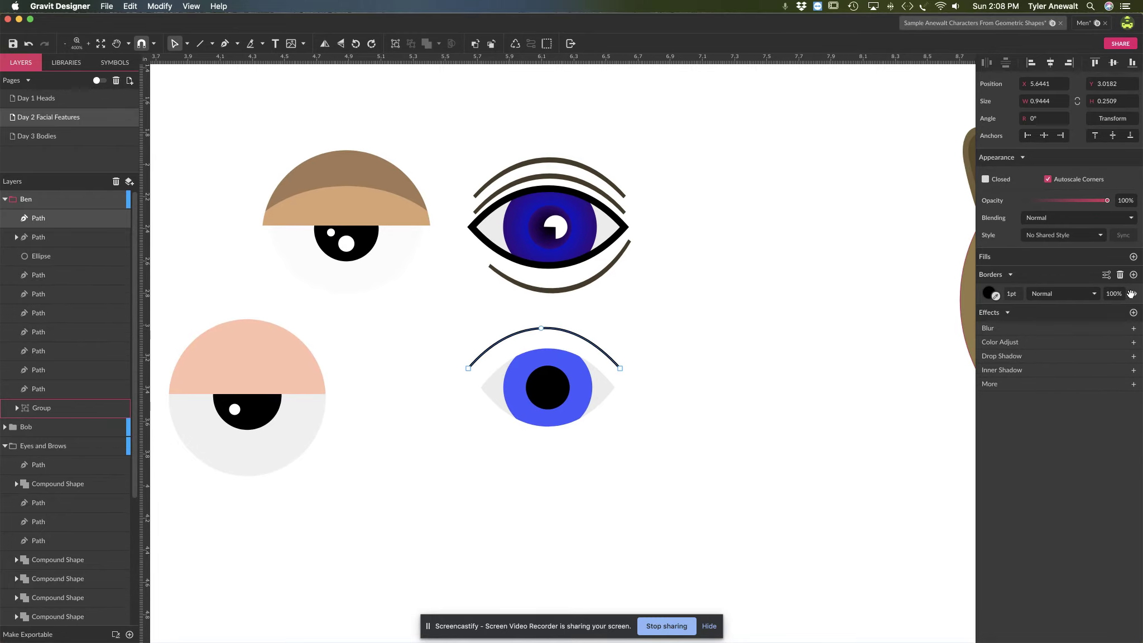